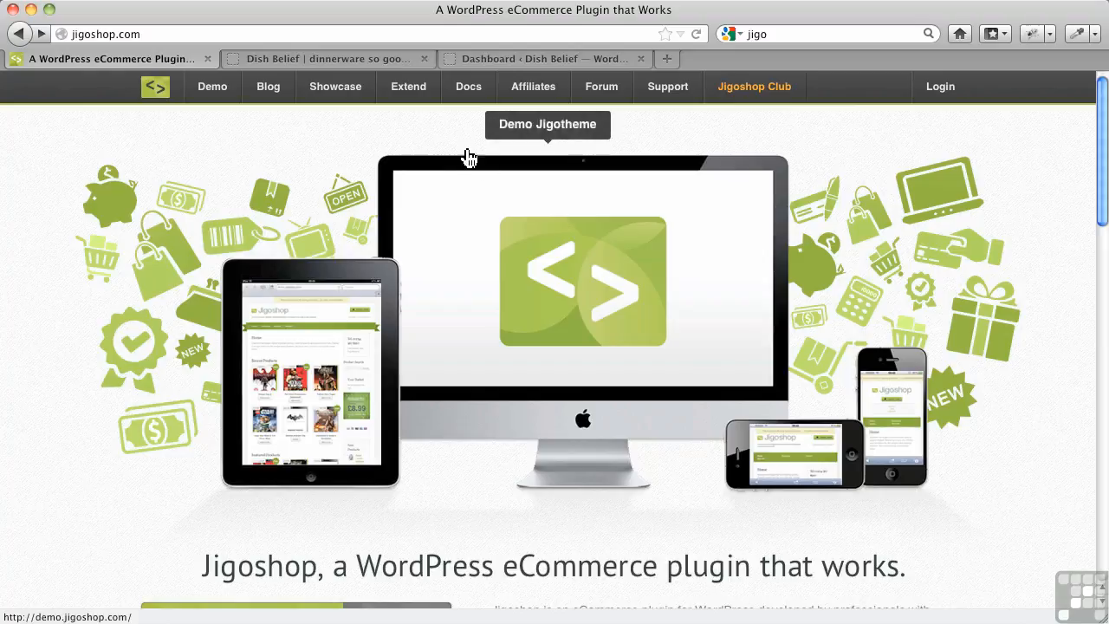
# Open the Jigoshop Extensions page and browse the catalogue of available extensions
pyautogui.moveTo(416, 101)
pyautogui.click(428, 156)
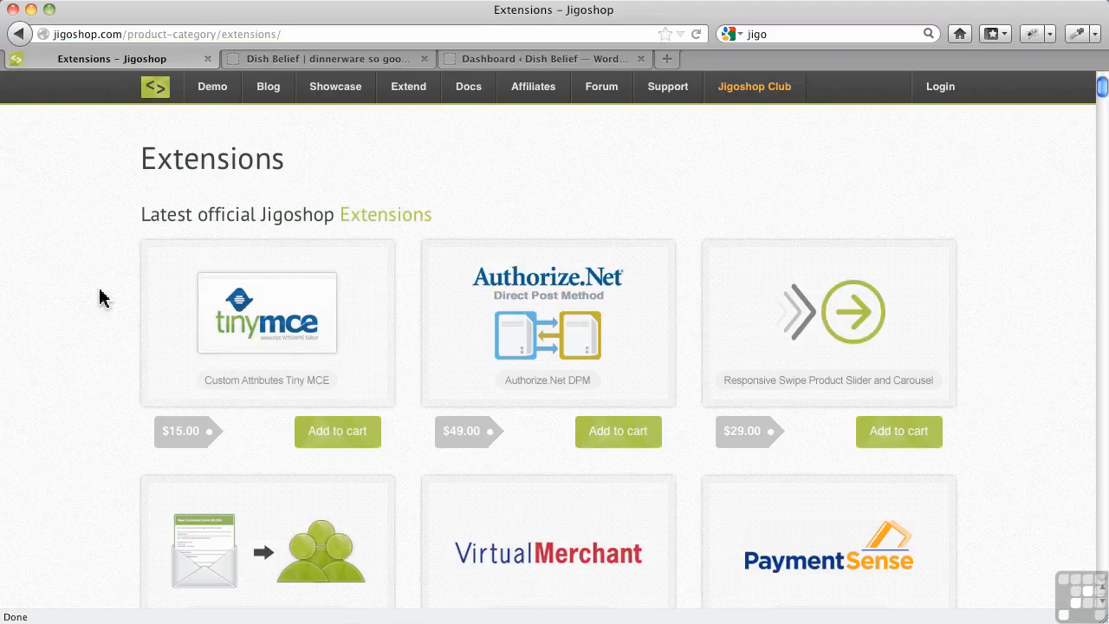
pyautogui.scroll(-2, 86, 305)
pyautogui.scroll(-3, 87, 305)
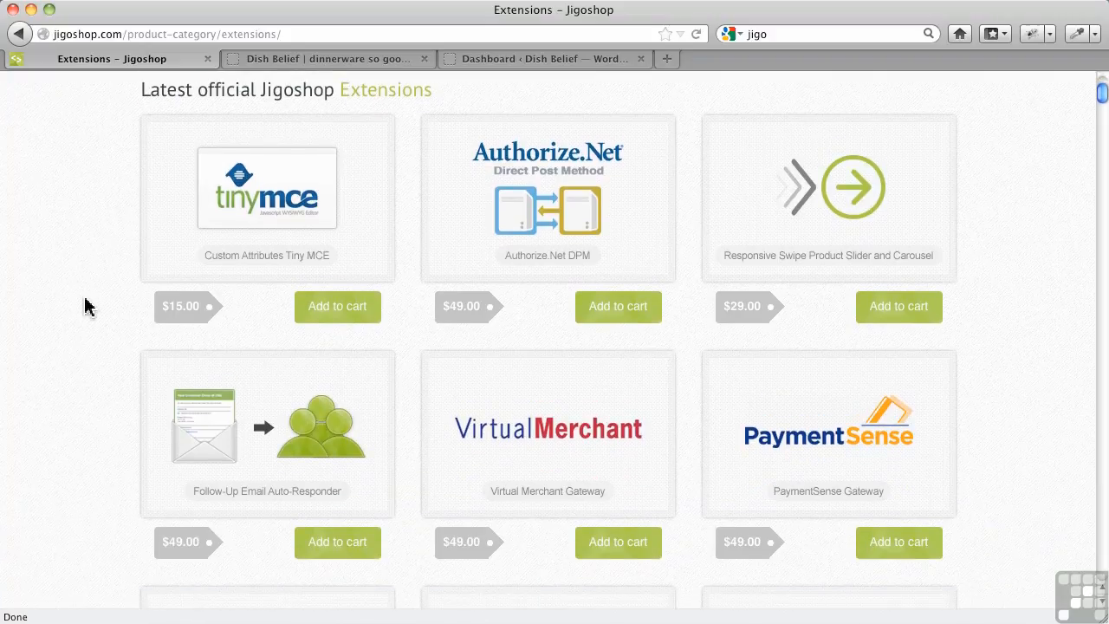
pyautogui.scroll(-3, 87, 305)
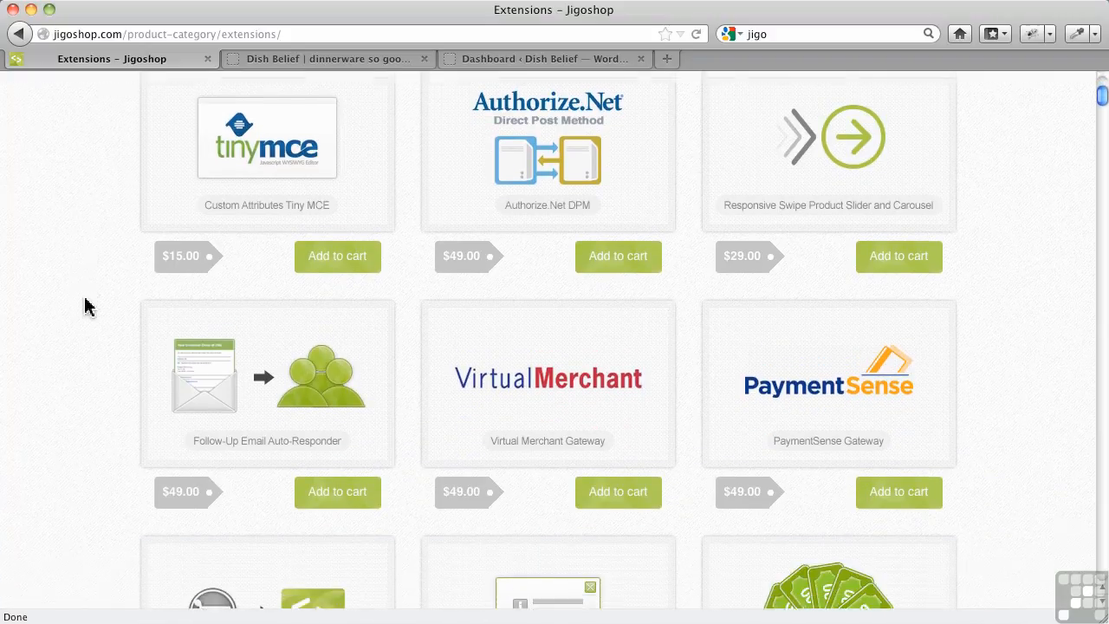
pyautogui.scroll(-2, 87, 305)
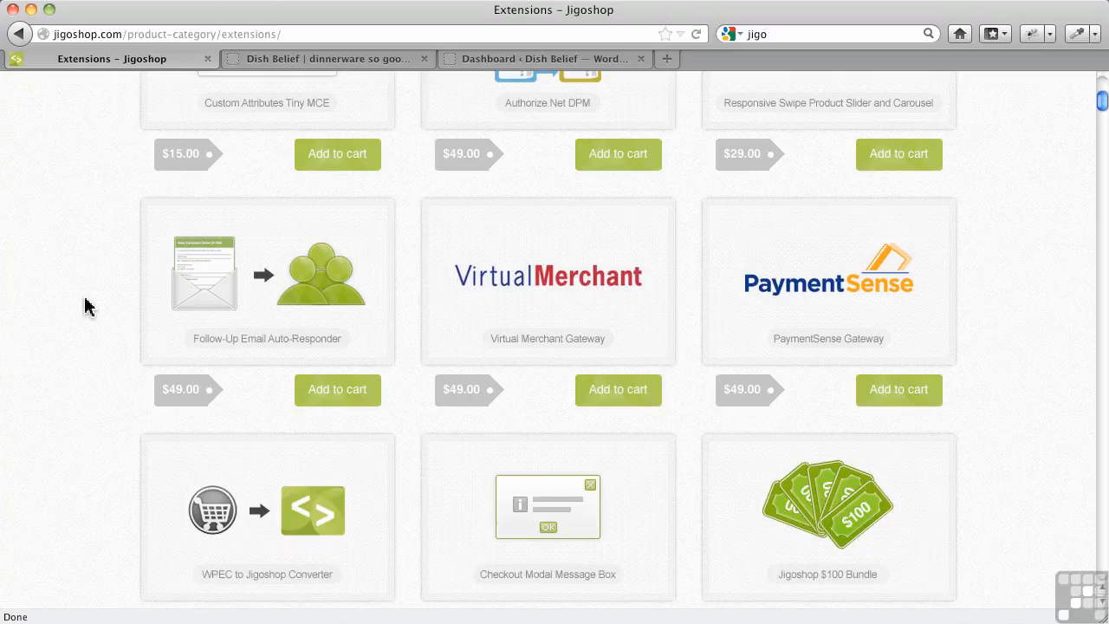
pyautogui.scroll(-4, 86, 305)
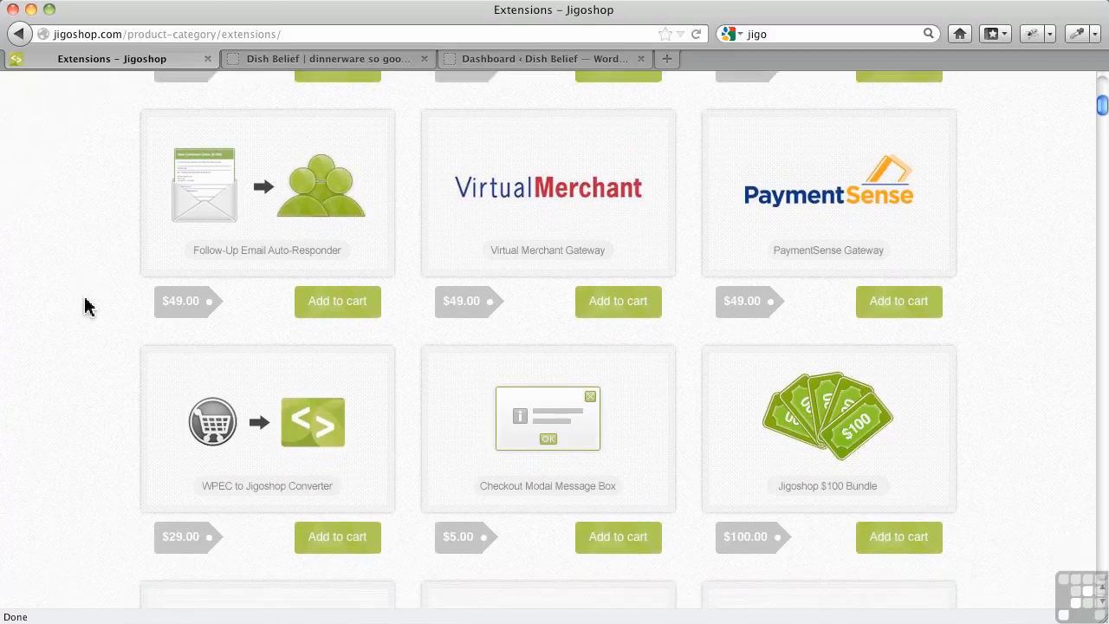
pyautogui.scroll(-12, 86, 305)
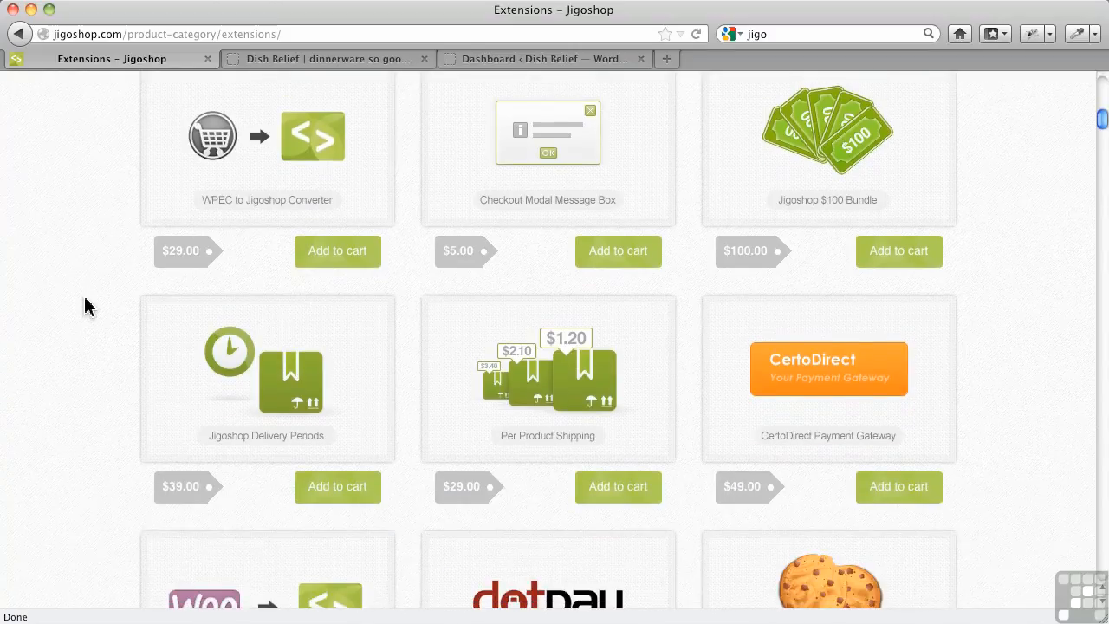
pyautogui.scroll(-6, 86, 305)
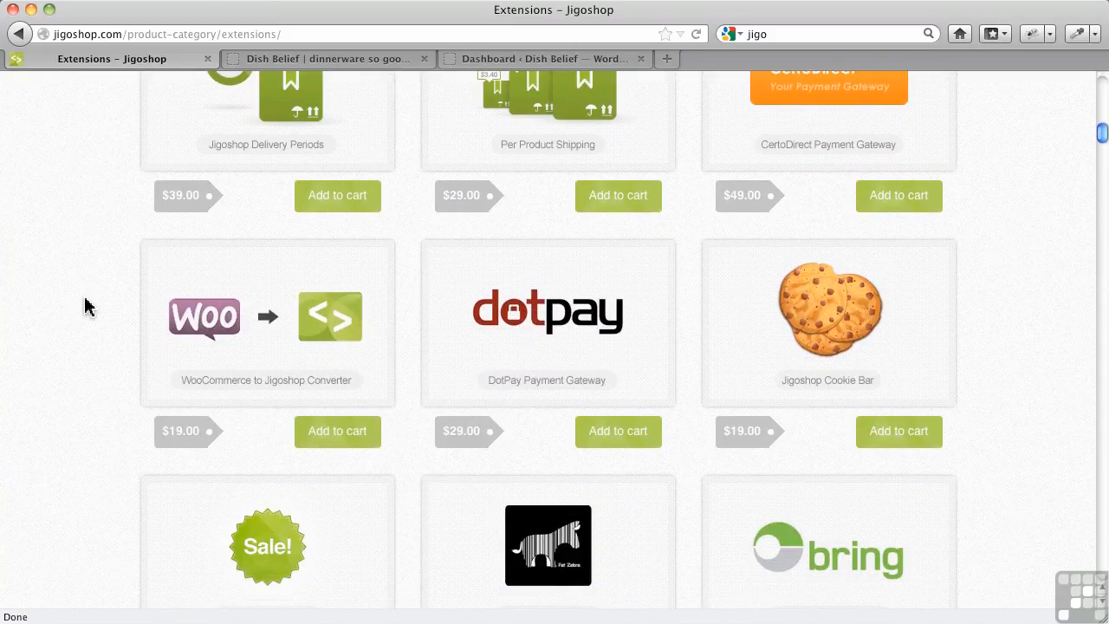
pyautogui.scroll(-7, 87, 305)
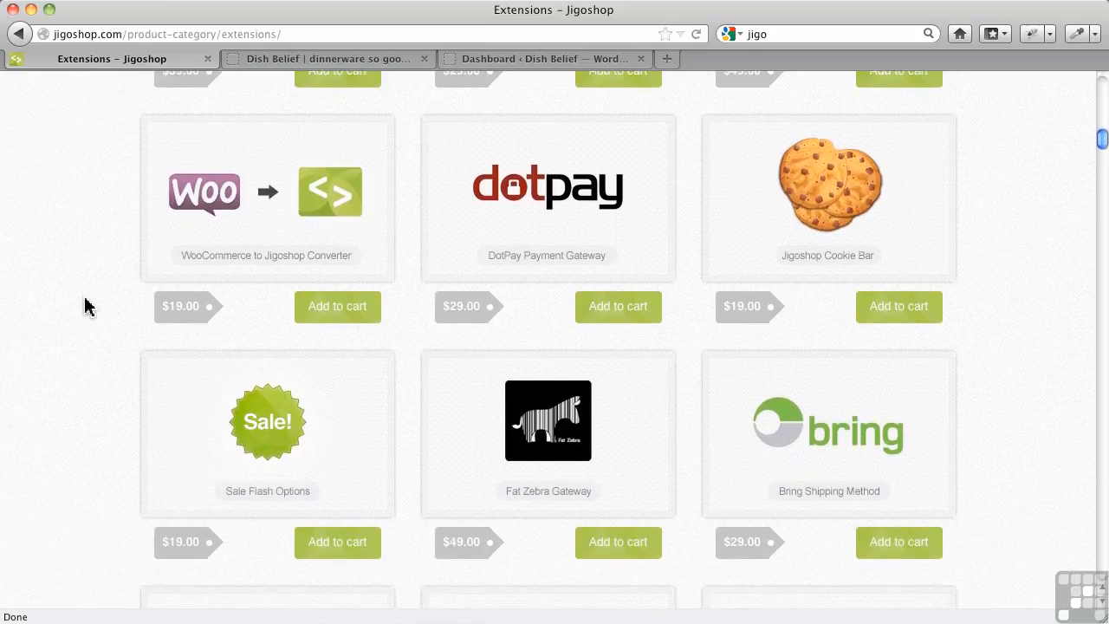
pyautogui.scroll(-15, 87, 305)
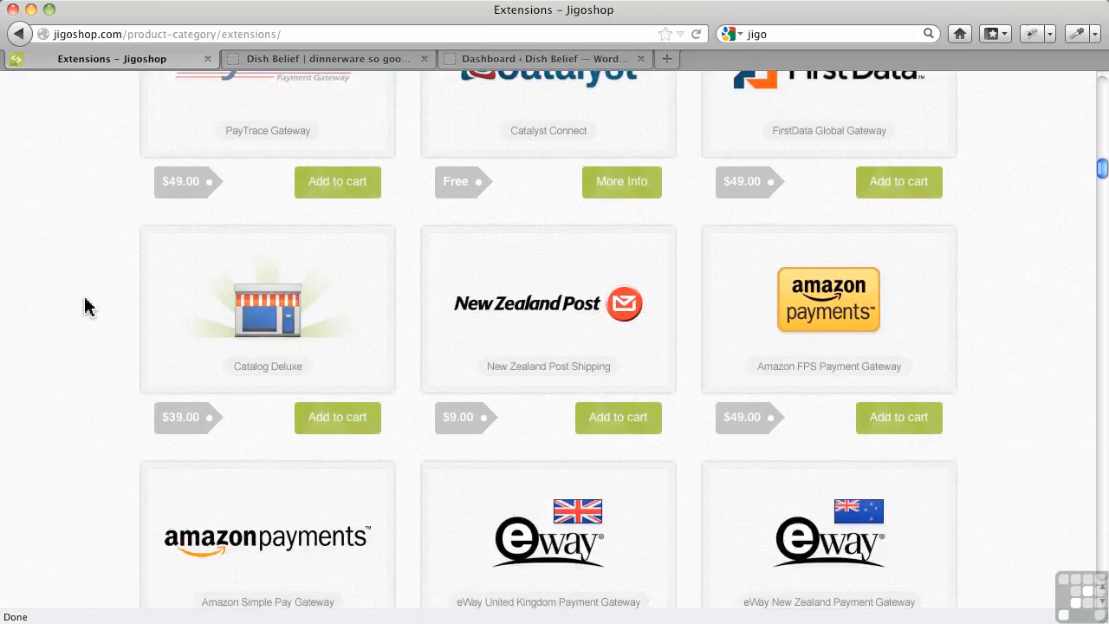
pyautogui.scroll(-10, 86, 305)
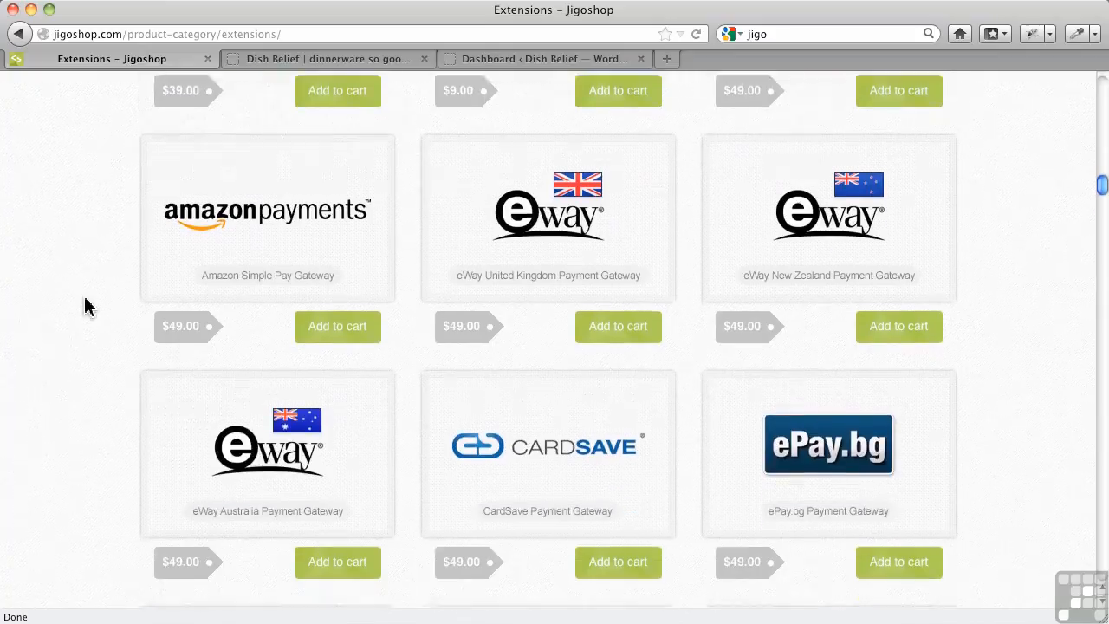
pyautogui.scroll(-2, 86, 305)
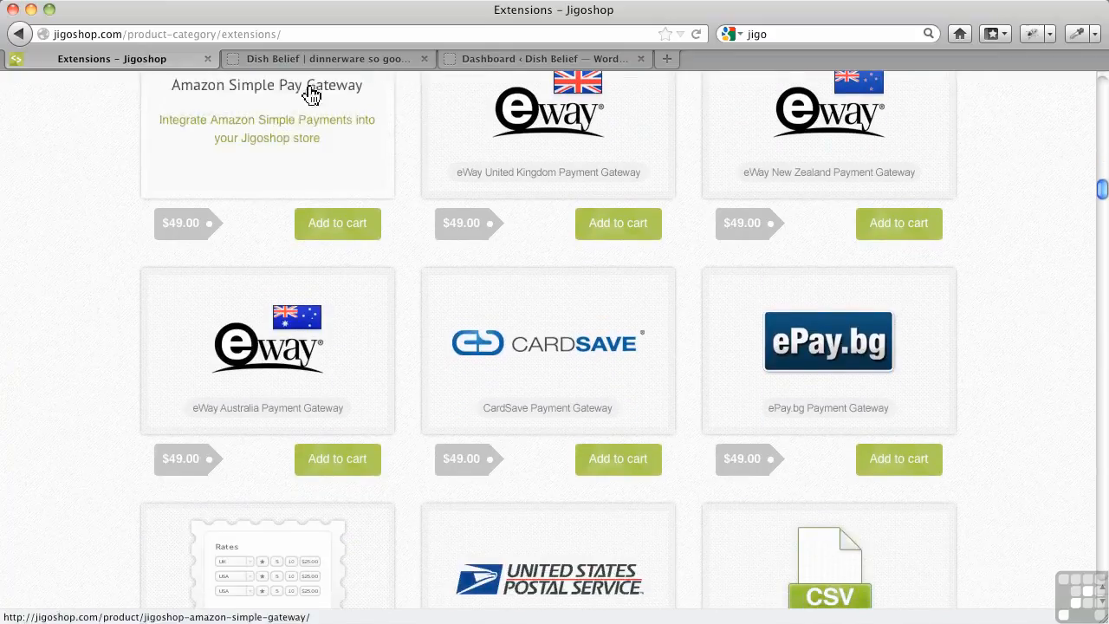
# Switch to the Dish Belief WordPress dashboard and open the page for adding new plugins
pyautogui.click(386, 63)
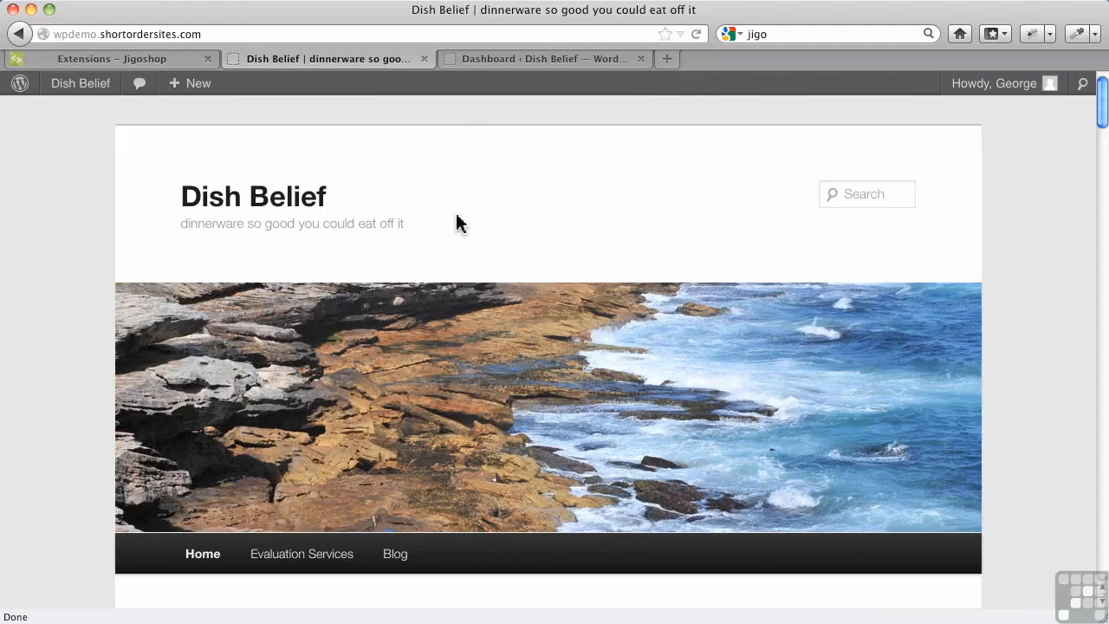
pyautogui.click(482, 64)
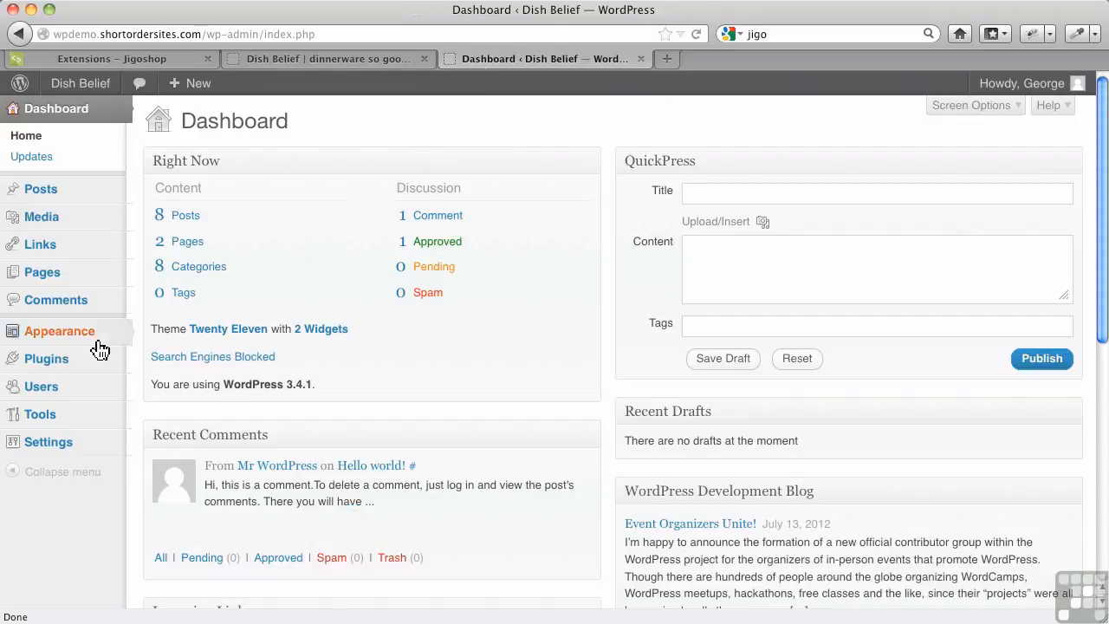
pyautogui.moveTo(69, 363)
pyautogui.click(181, 383)
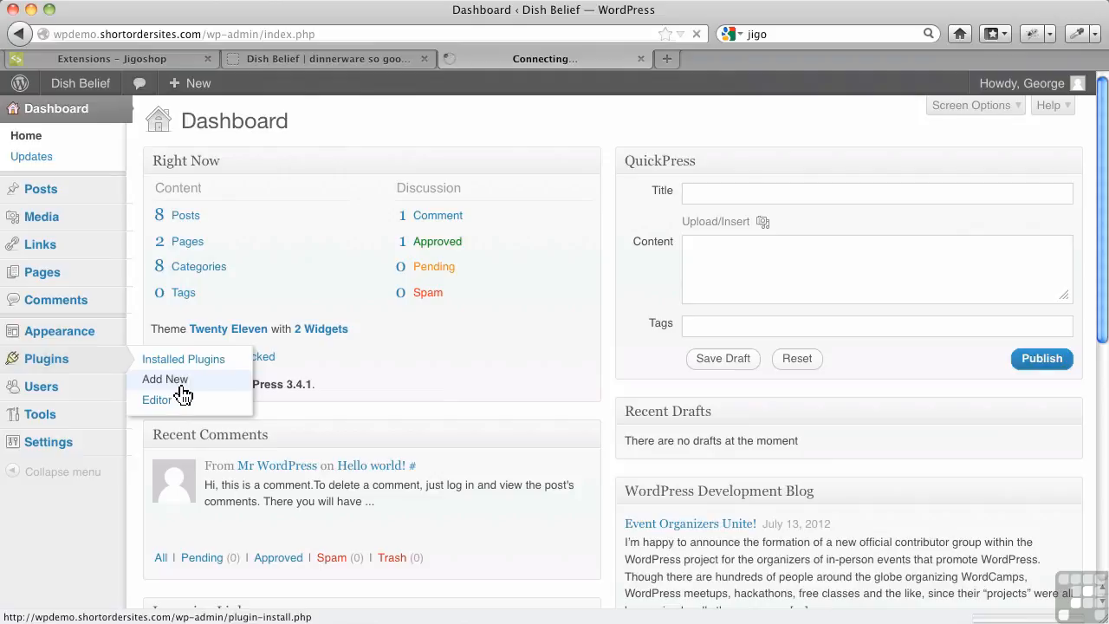
pyautogui.click(199, 268)
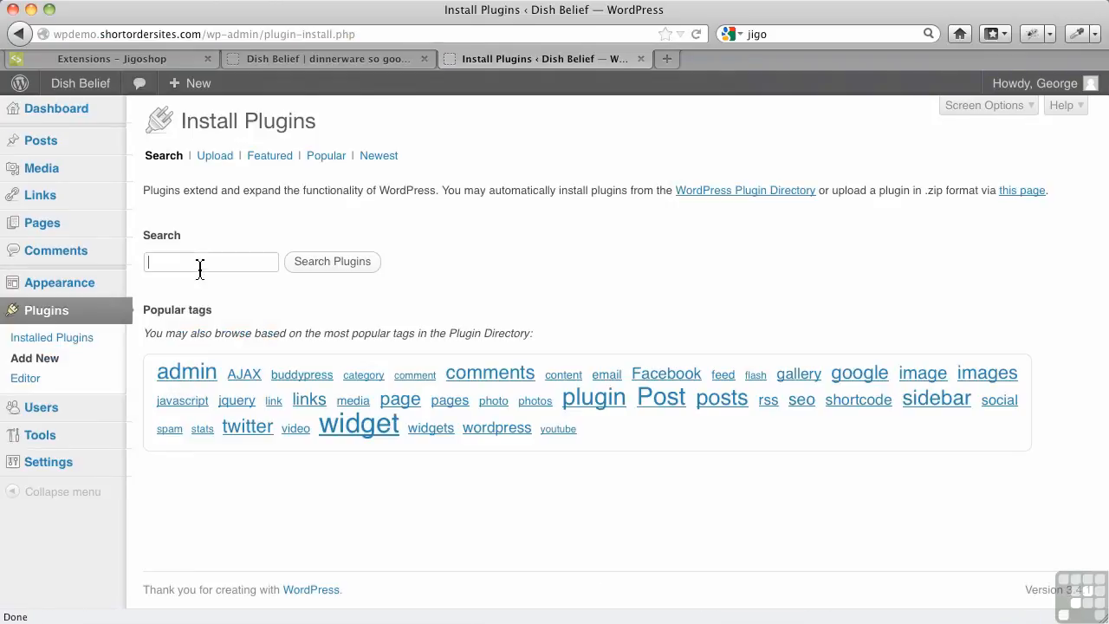
# Search the plugin directory for jigoshop and install the Jigoshop plugin, confirming the installation
pyautogui.write('jig')
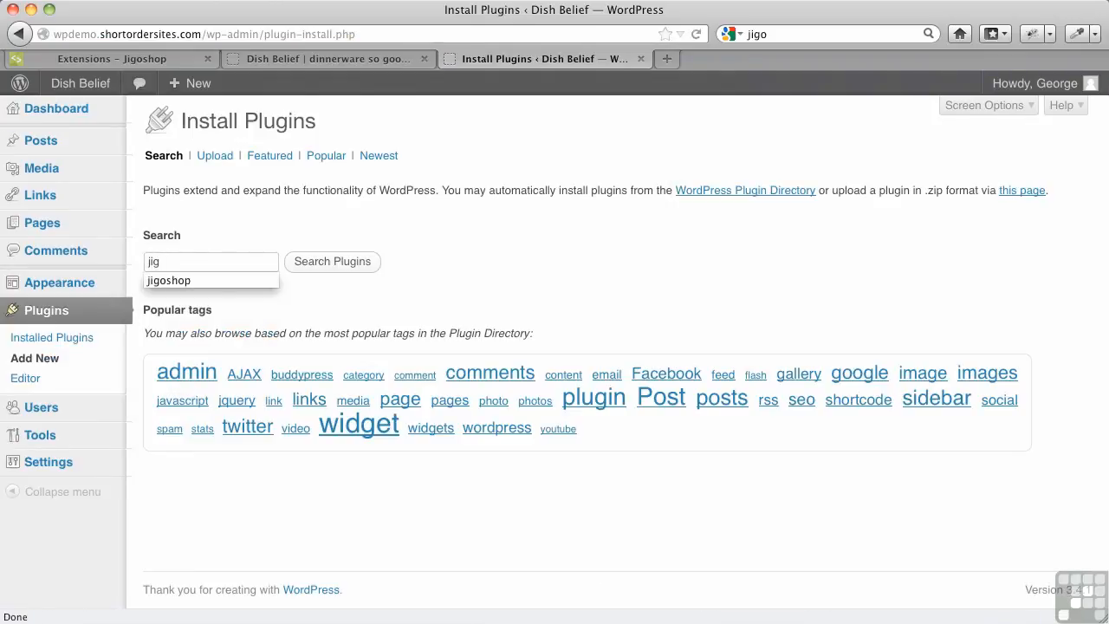
pyautogui.press('Down')
pyautogui.press('Return')
pyautogui.press('Tab')
pyautogui.click(323, 263)
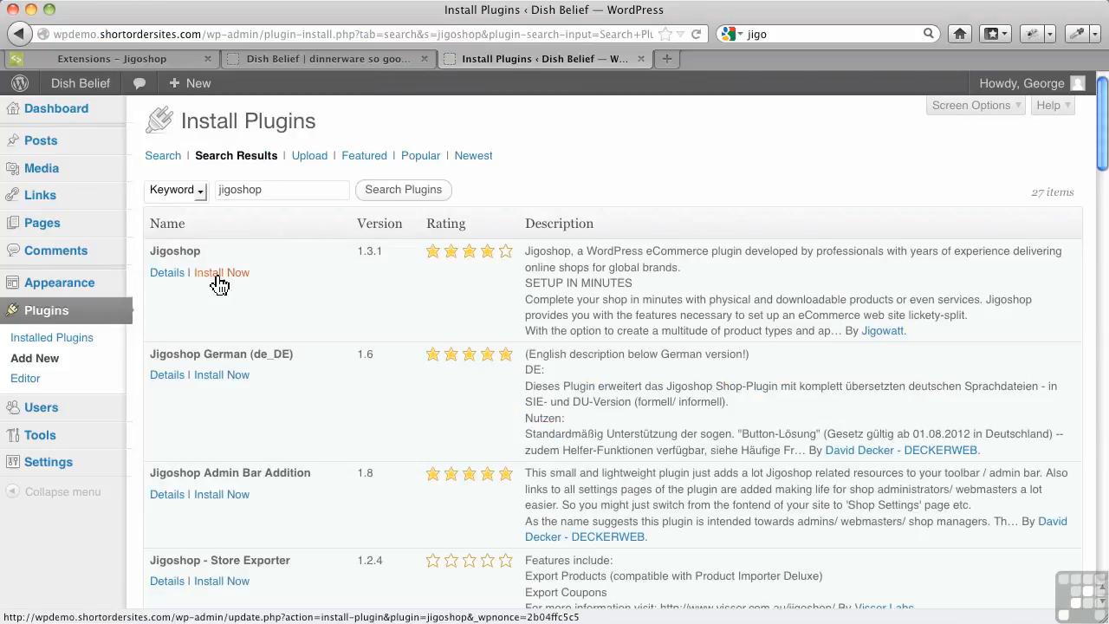
pyautogui.scroll(-5, 280, 407)
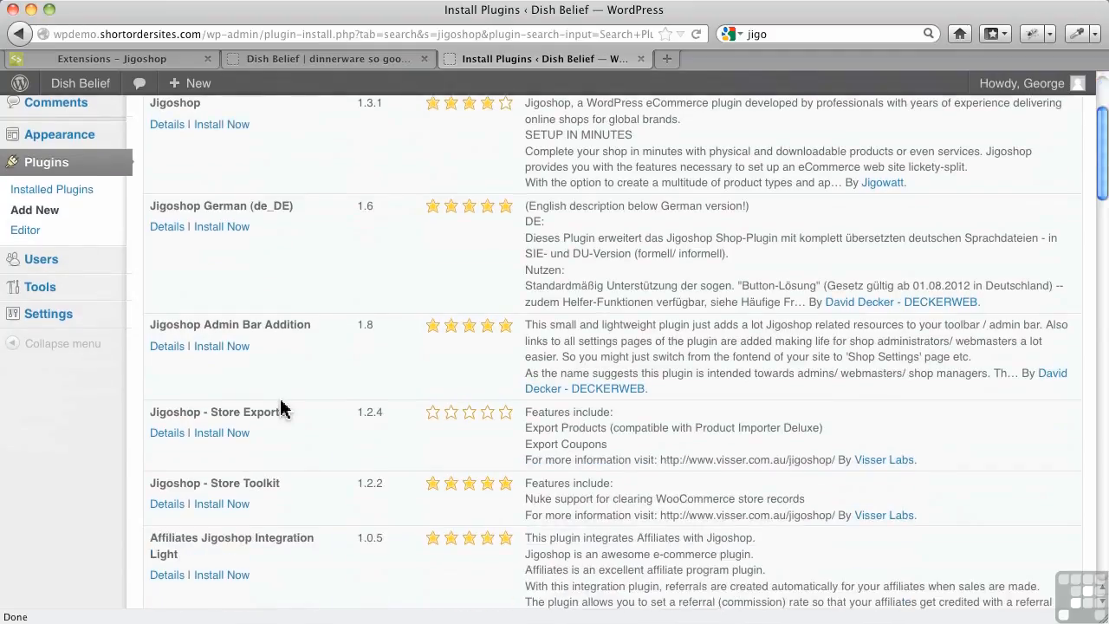
pyautogui.scroll(-2, 279, 407)
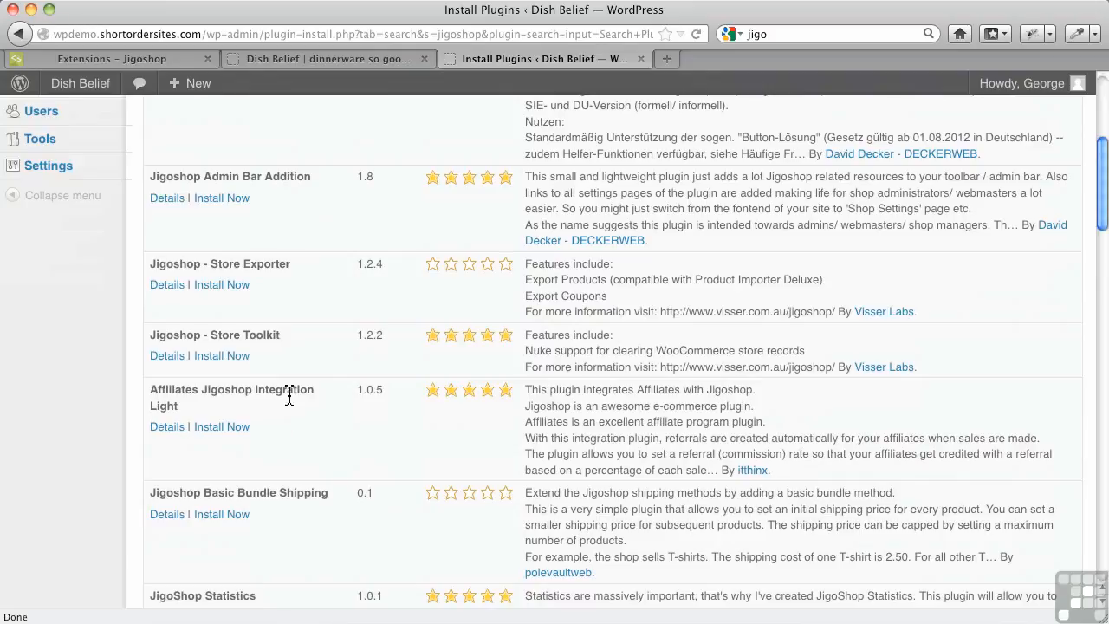
pyautogui.scroll(7, 307, 358)
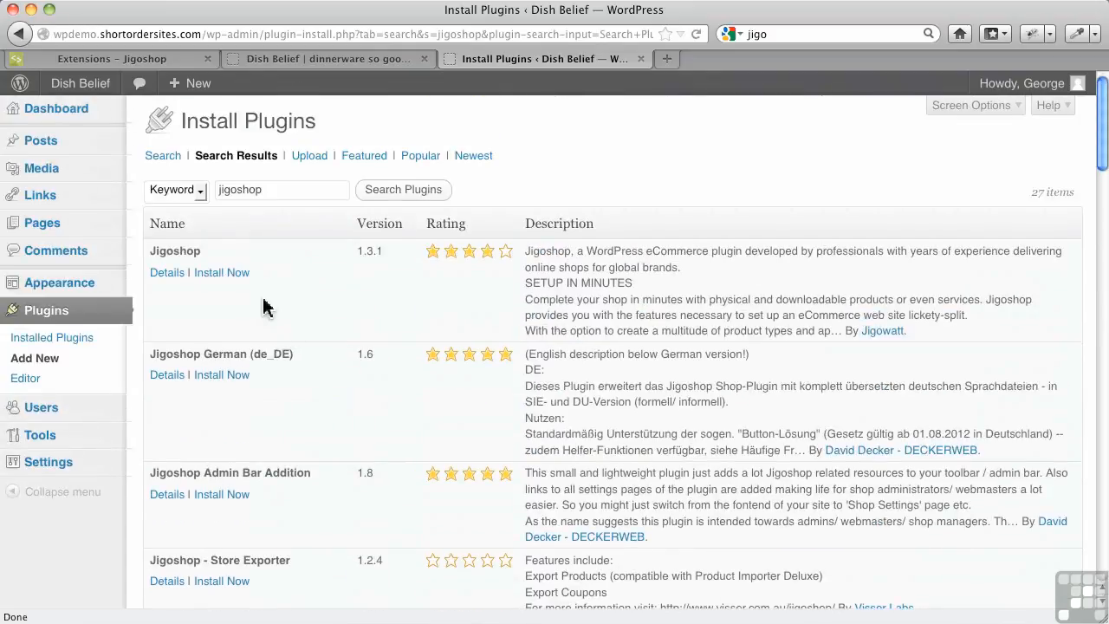
pyautogui.click(230, 273)
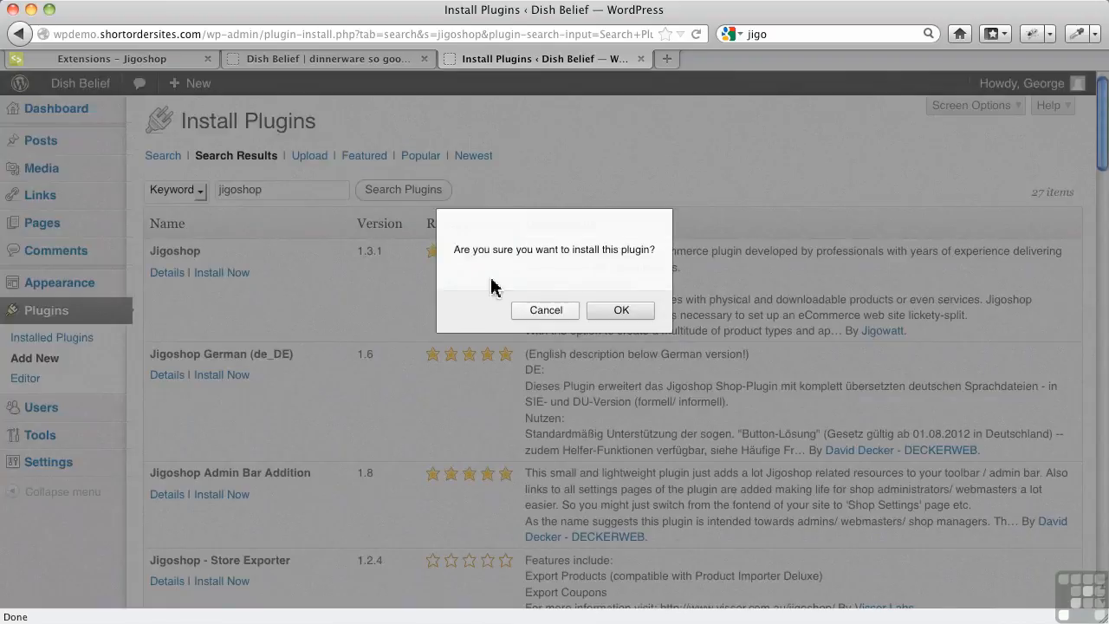
pyautogui.click(622, 310)
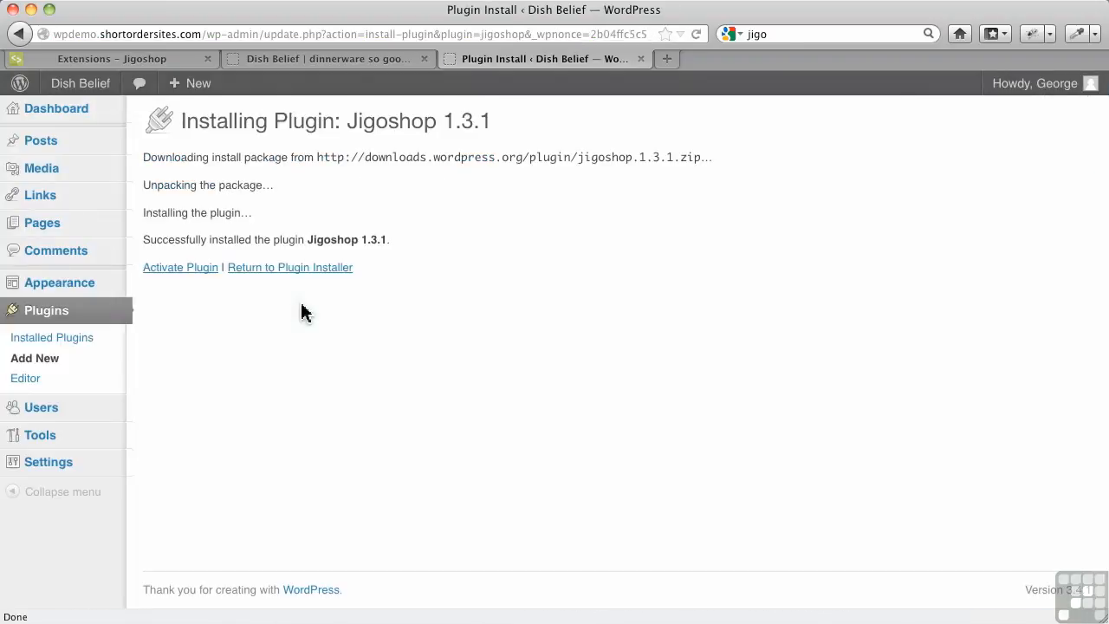
# Activate the newly installed Jigoshop plugin
pyautogui.click(197, 271)
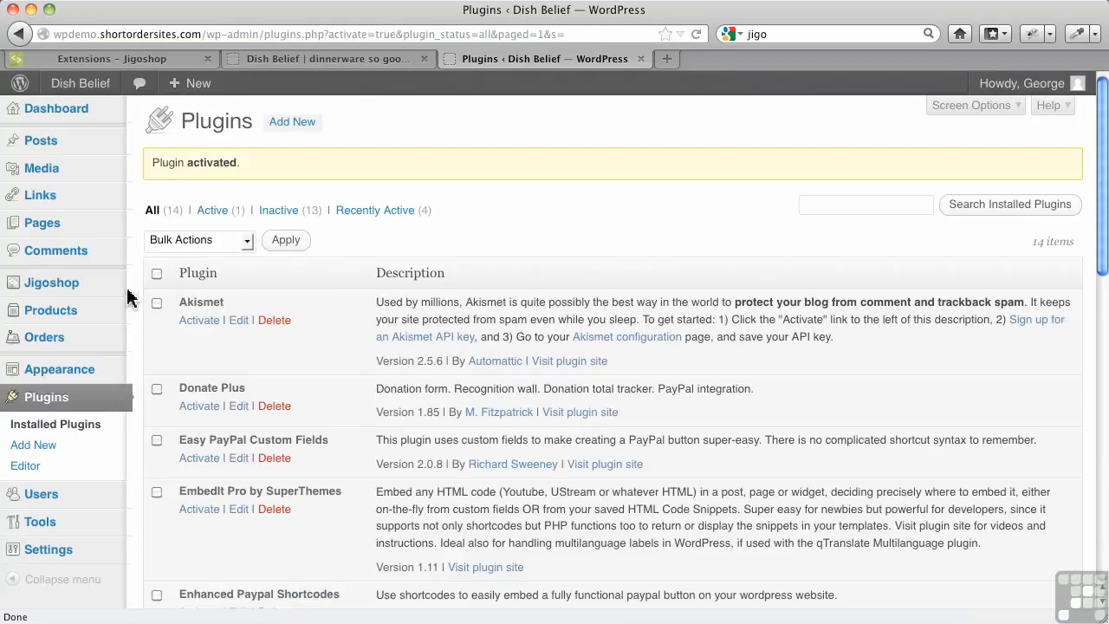
pyautogui.moveTo(86, 328)
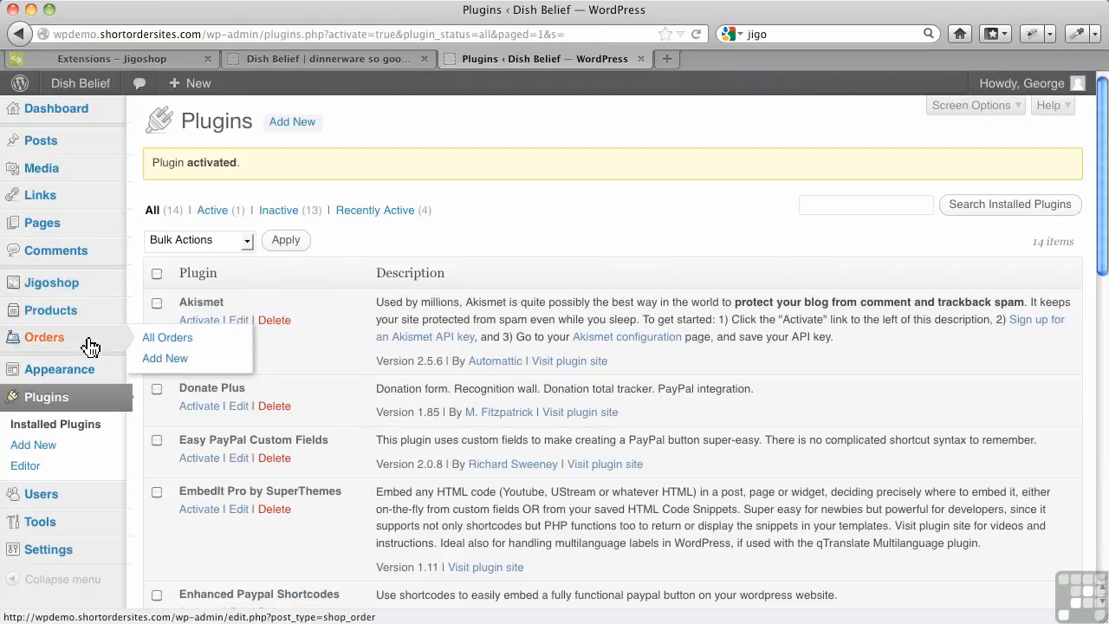
pyautogui.moveTo(86, 287)
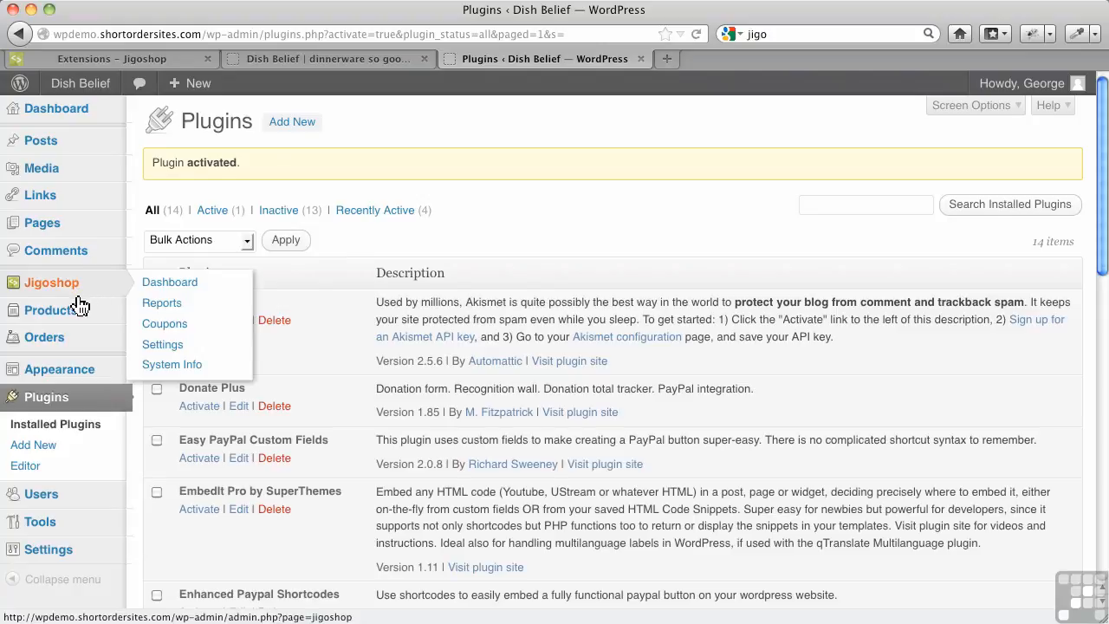
pyautogui.moveTo(65, 347)
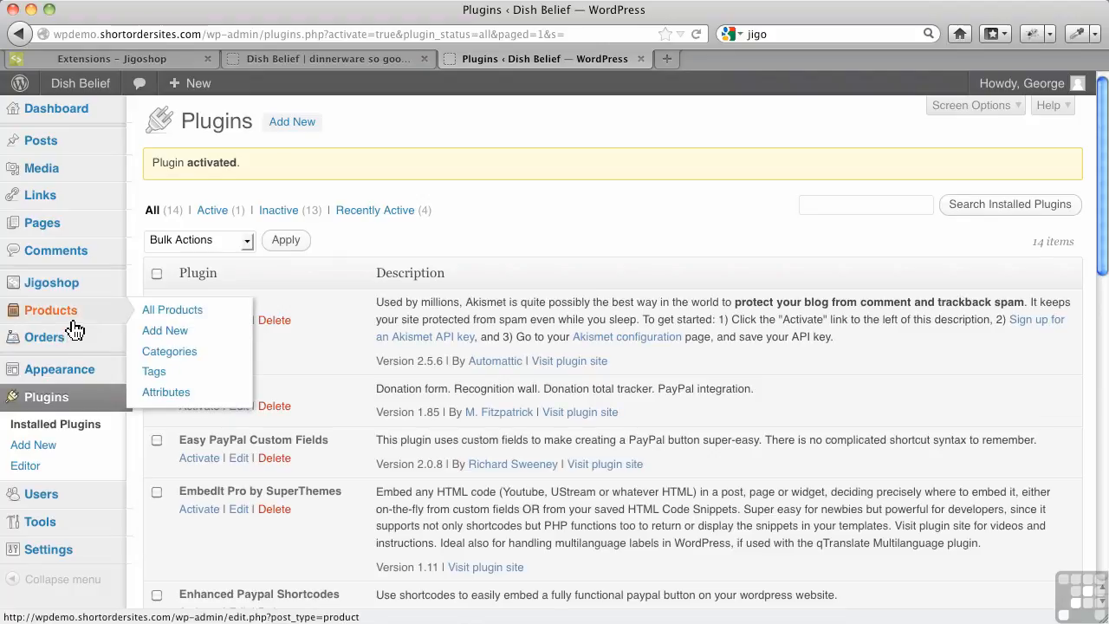
# Open the Pages list and review the pages on the site
pyautogui.click(59, 226)
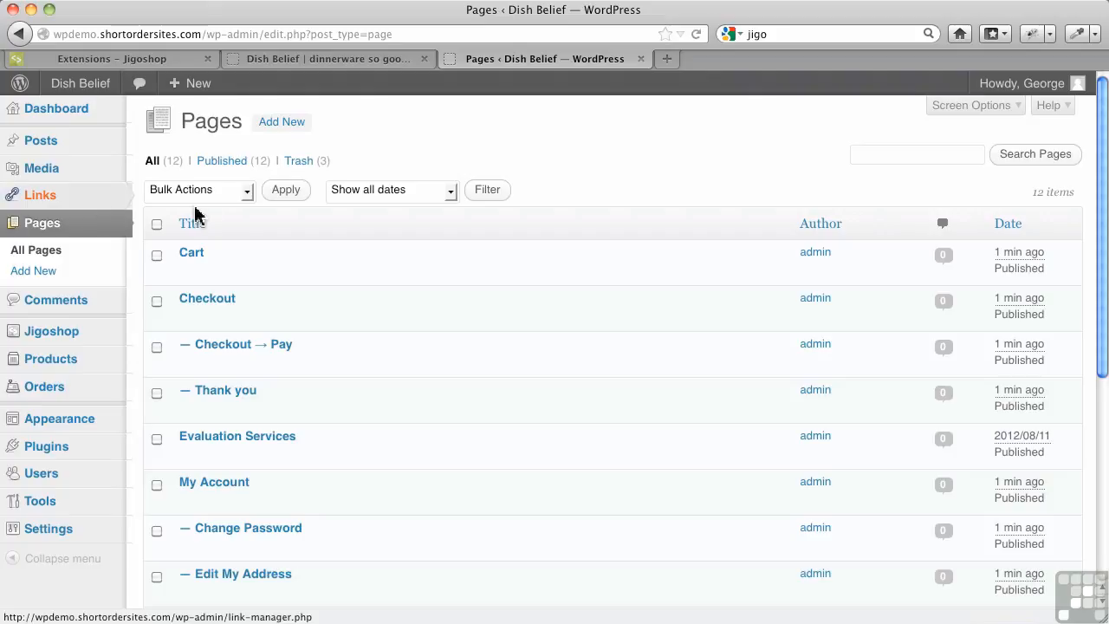
pyautogui.moveTo(309, 286)
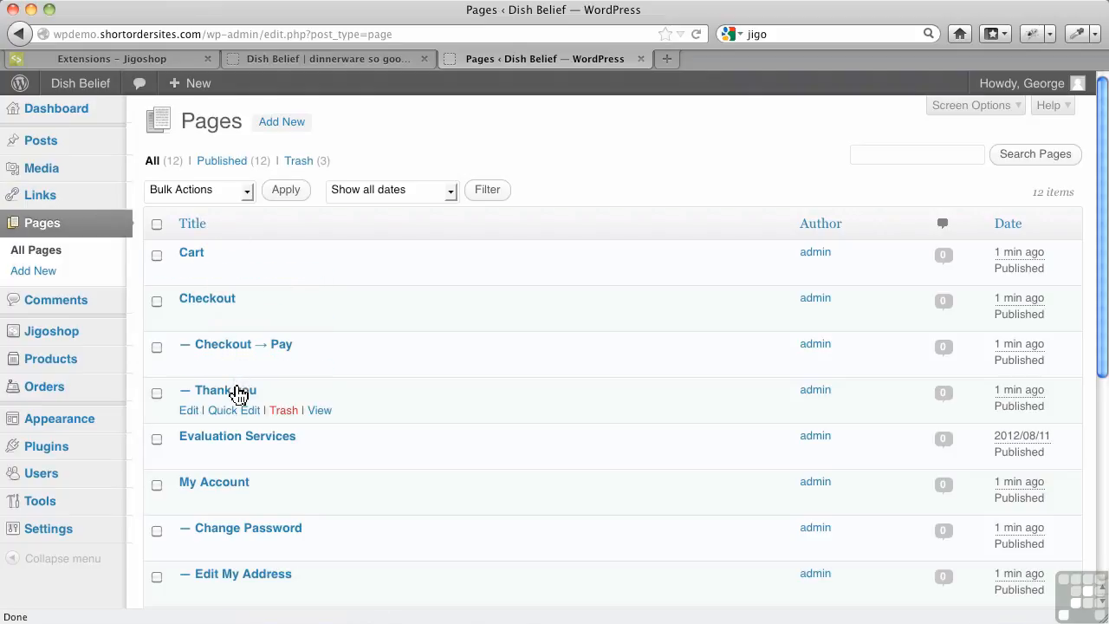
pyautogui.scroll(-2, 254, 489)
pyautogui.scroll(-5, 251, 489)
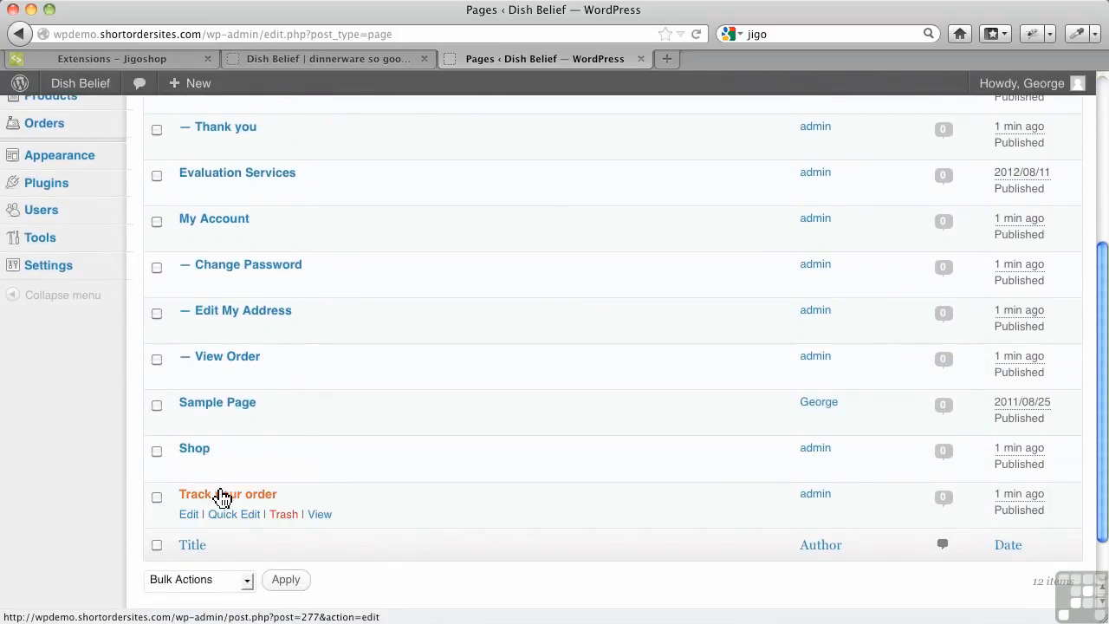
pyautogui.scroll(5, 222, 494)
pyautogui.scroll(1, 226, 492)
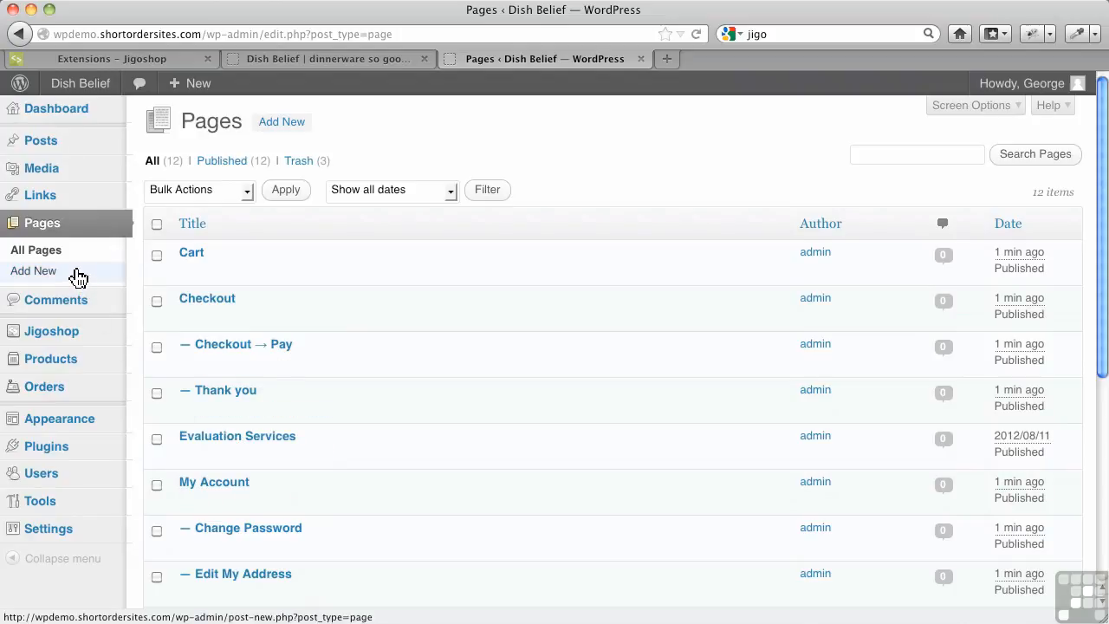
# Open the Jigoshop dashboard and then its Settings page
pyautogui.moveTo(91, 343)
pyautogui.click(151, 343)
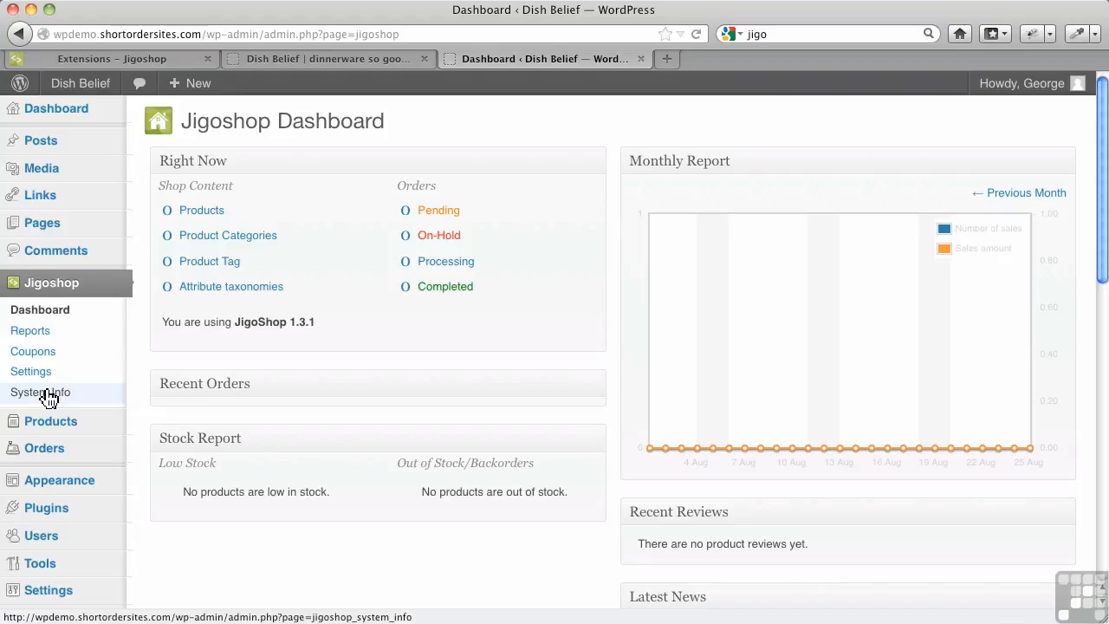
pyautogui.click(49, 377)
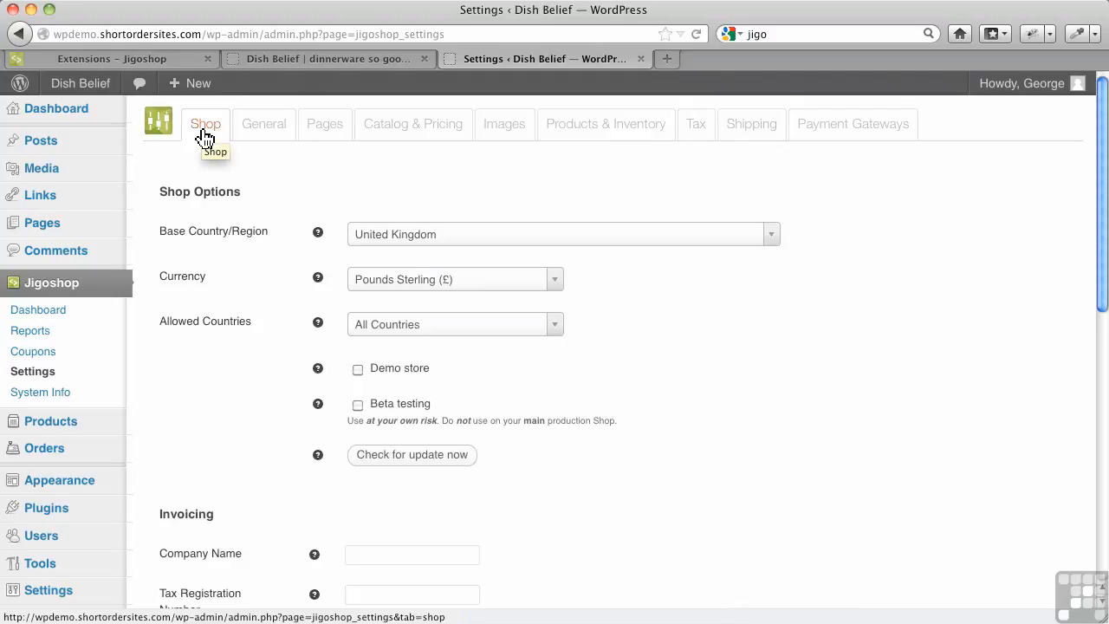
# Set the shop's base country/region to Canada — British Columbia and the currency to Canadian Dollar ($)
pyautogui.click(423, 243)
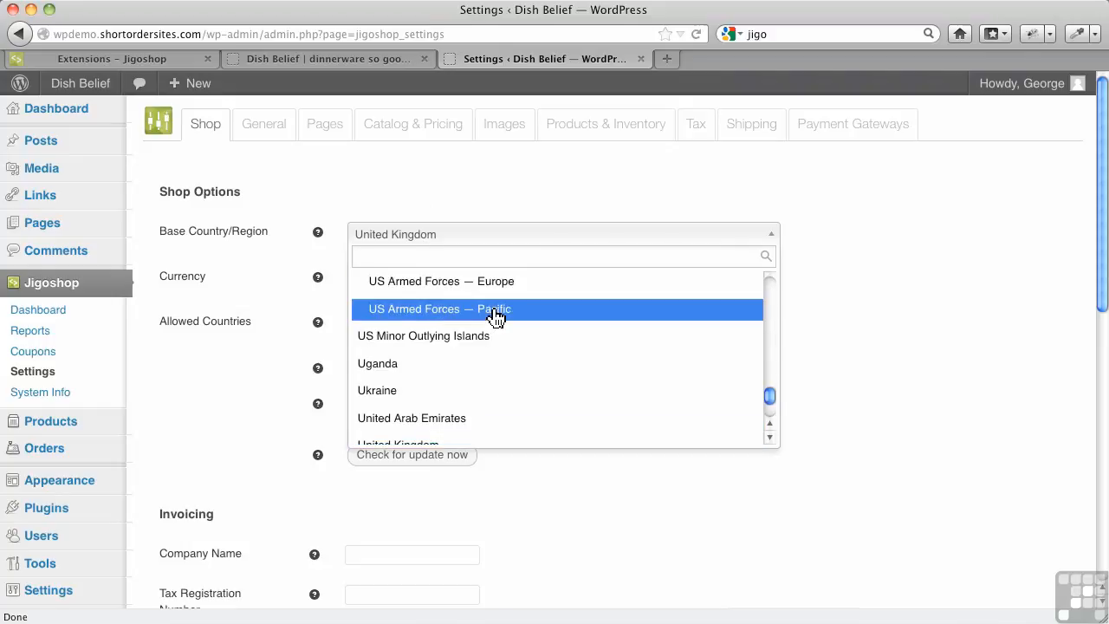
pyautogui.scroll(5, 494, 312)
pyautogui.scroll(-5, 476, 379)
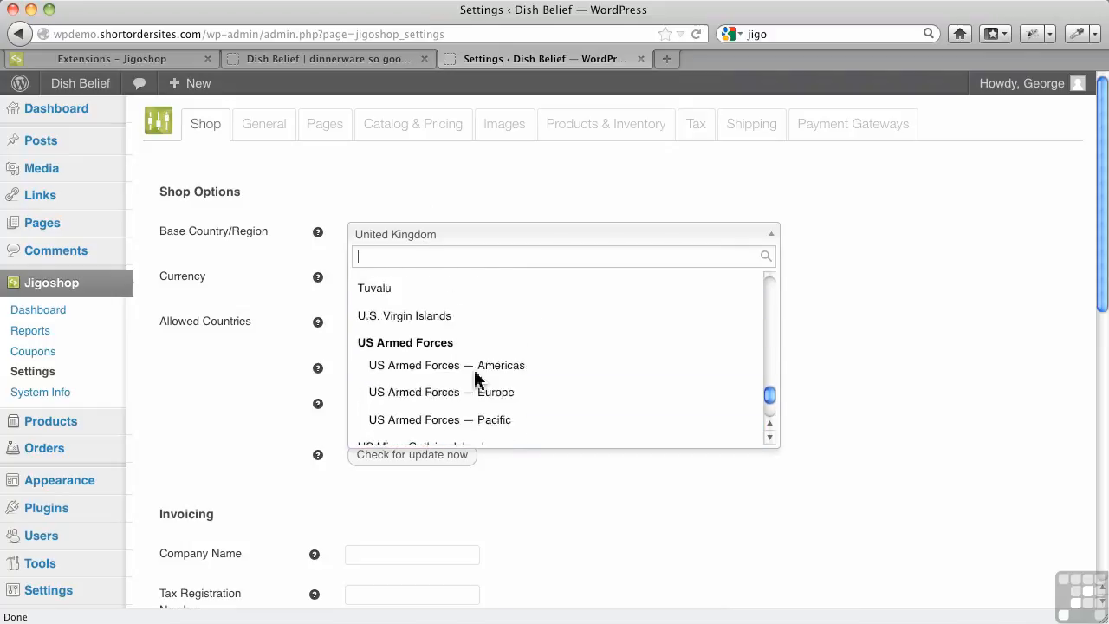
pyautogui.scroll(4, 477, 379)
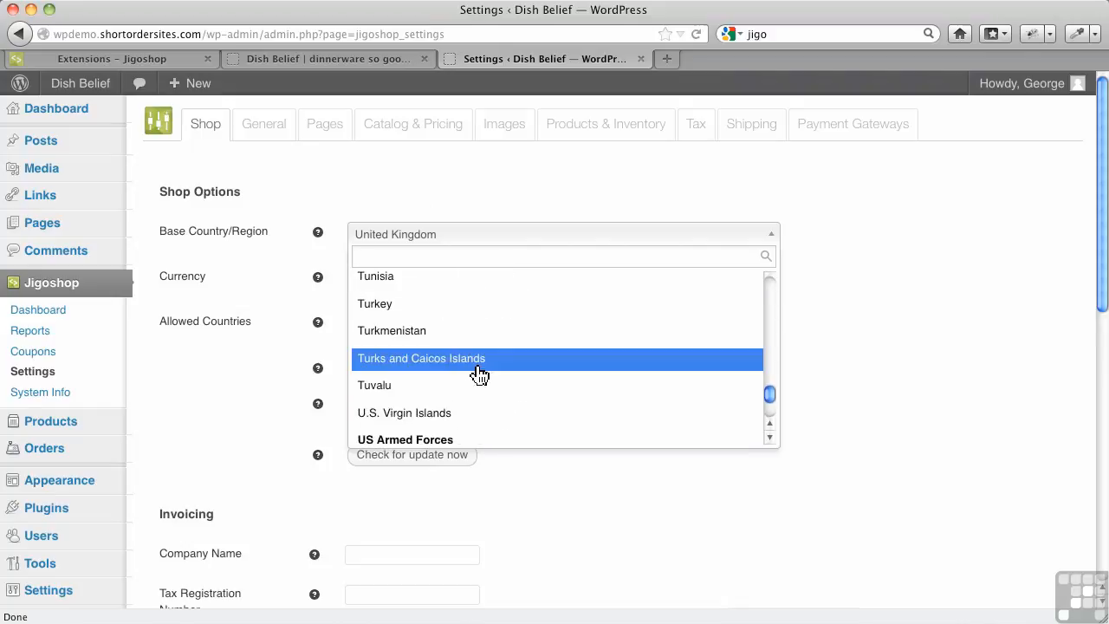
pyautogui.scroll(-3, 479, 375)
pyautogui.scroll(15, 479, 375)
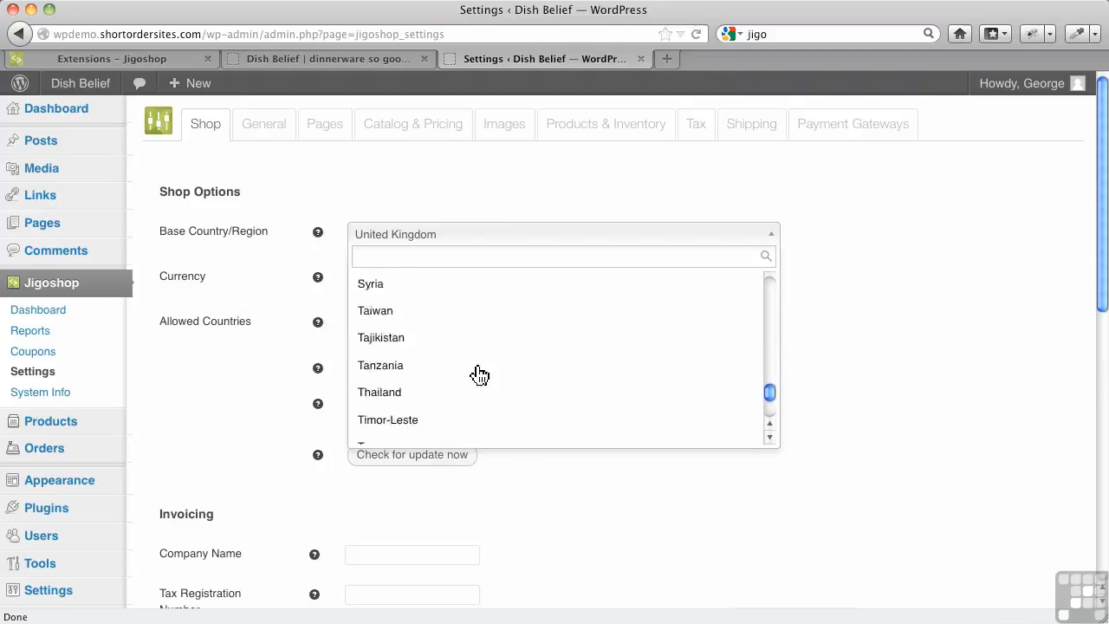
pyautogui.scroll(8, 479, 374)
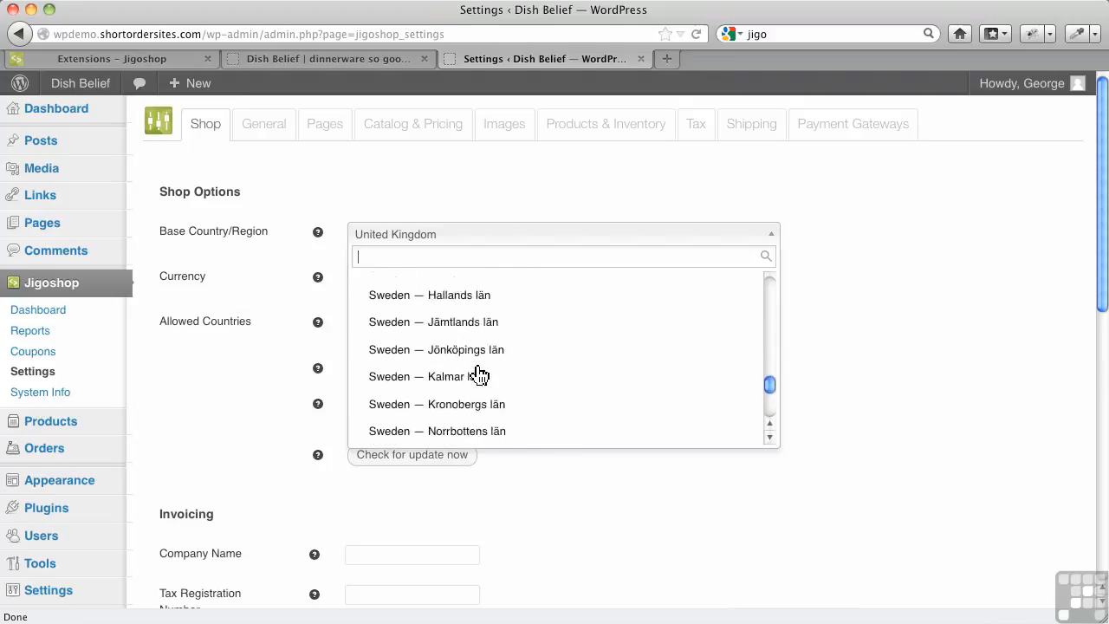
pyautogui.scroll(10, 479, 374)
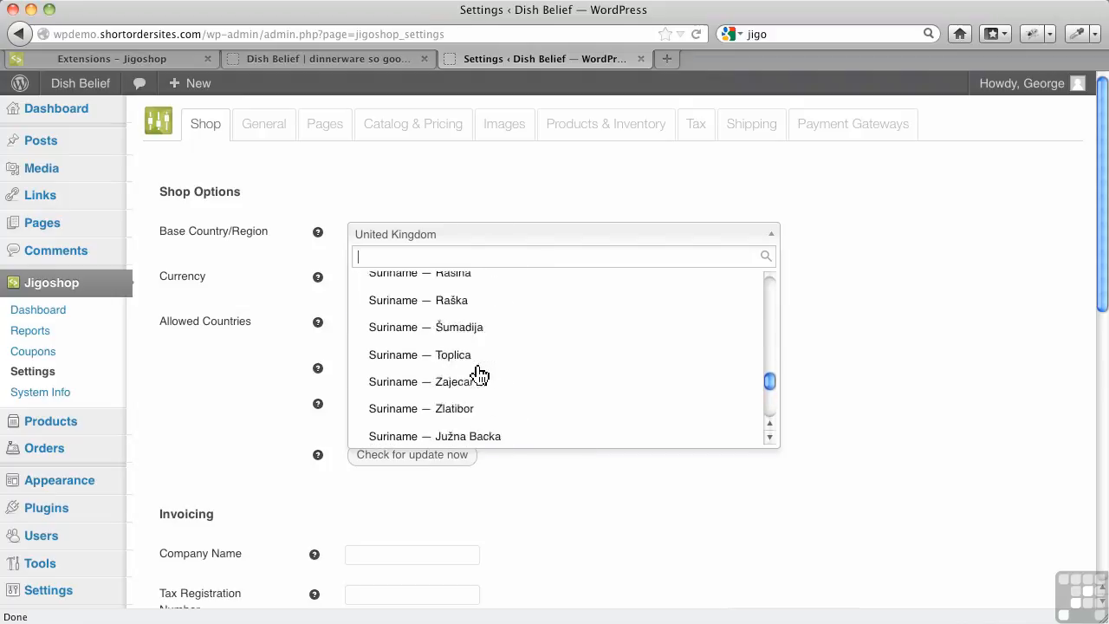
pyautogui.scroll(10, 479, 374)
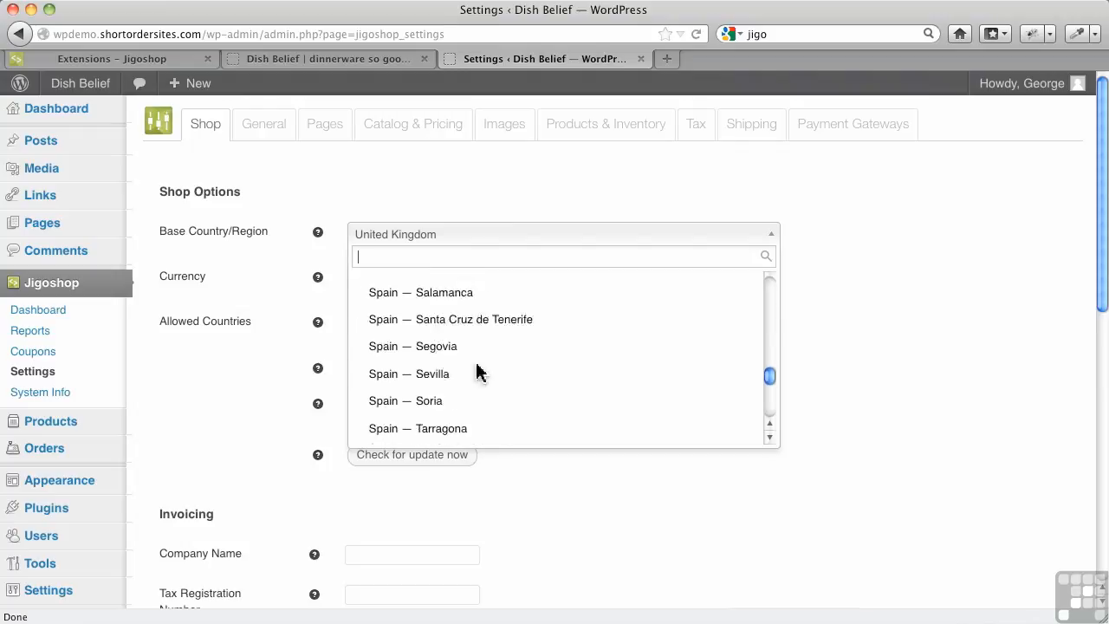
pyautogui.scroll(10, 479, 375)
pyautogui.moveTo(767, 372); pyautogui.dragTo(770, 299)
pyautogui.scroll(-7, 562, 372)
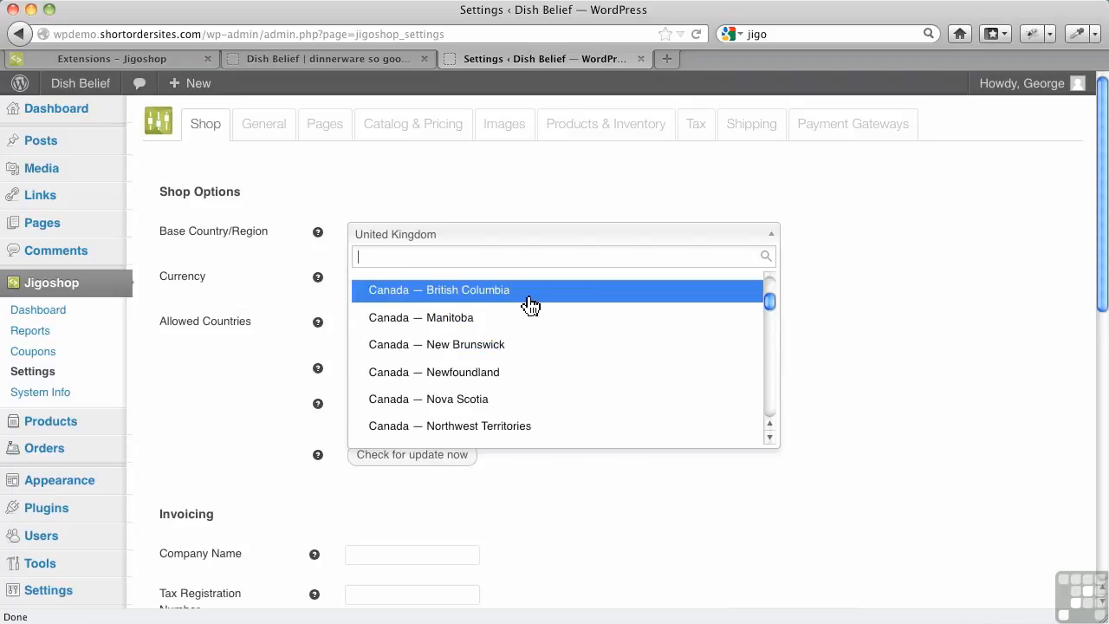
pyautogui.click(528, 296)
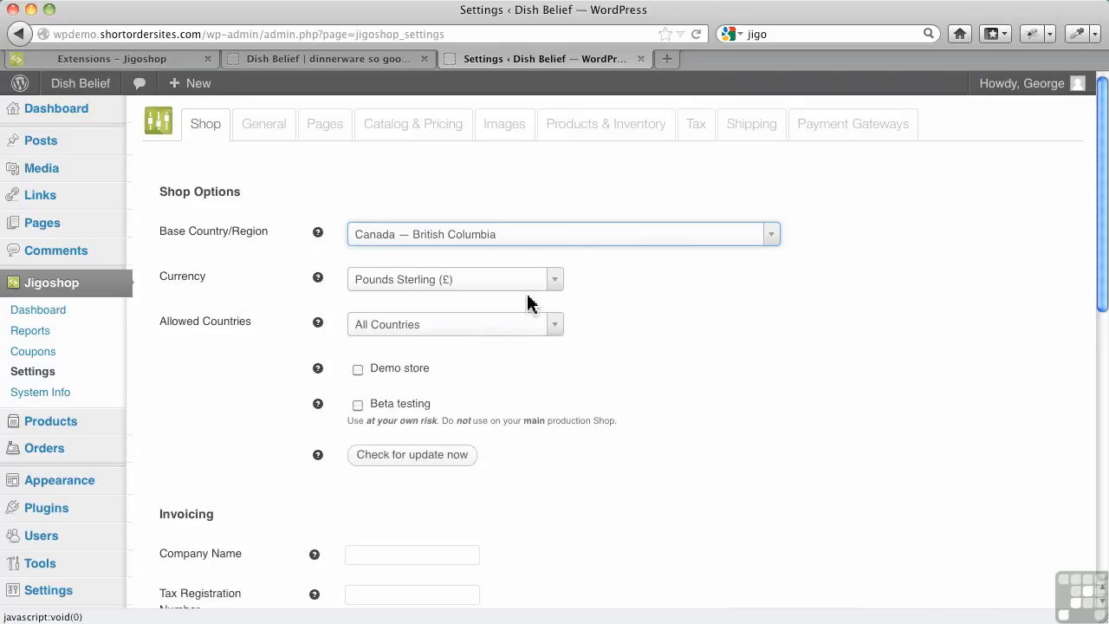
pyautogui.scroll(4, 481, 379)
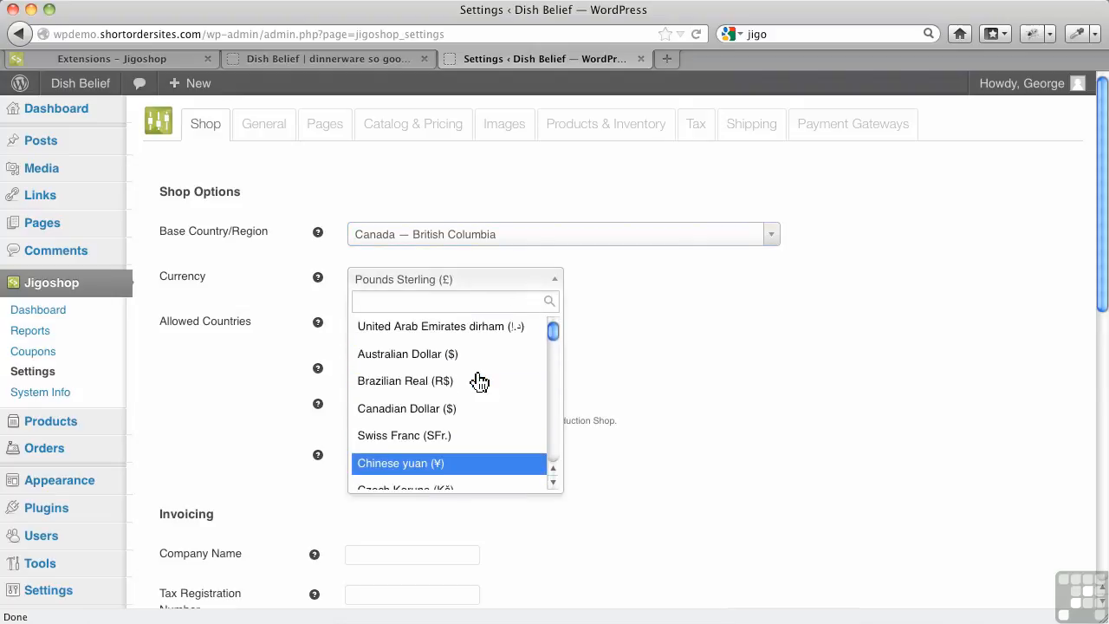
pyautogui.click(421, 409)
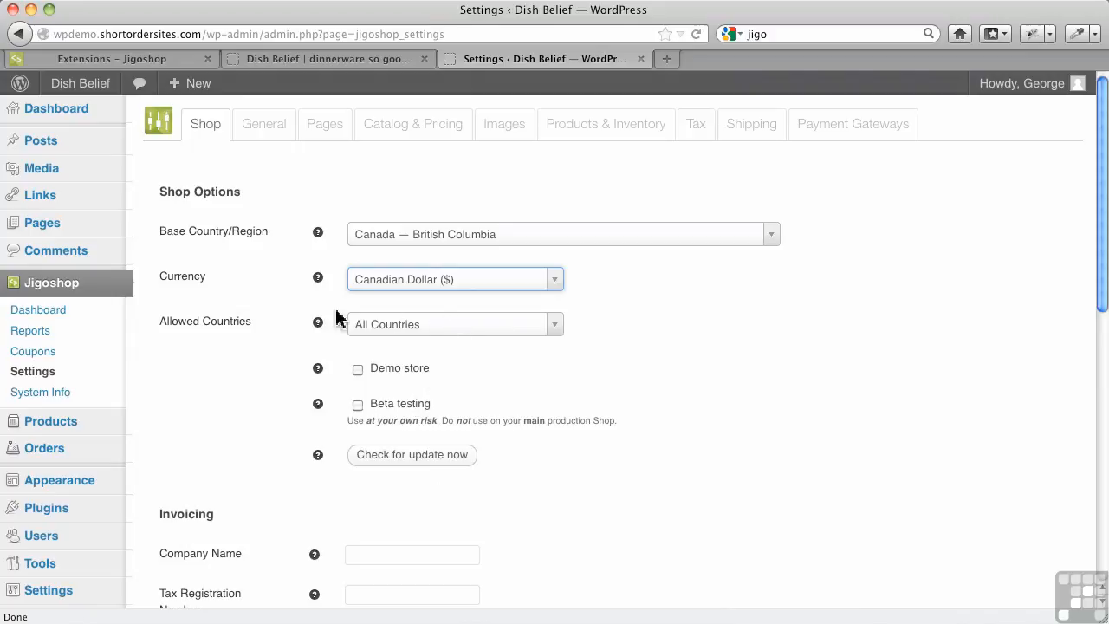
pyautogui.moveTo(318, 292)
pyautogui.moveTo(320, 332)
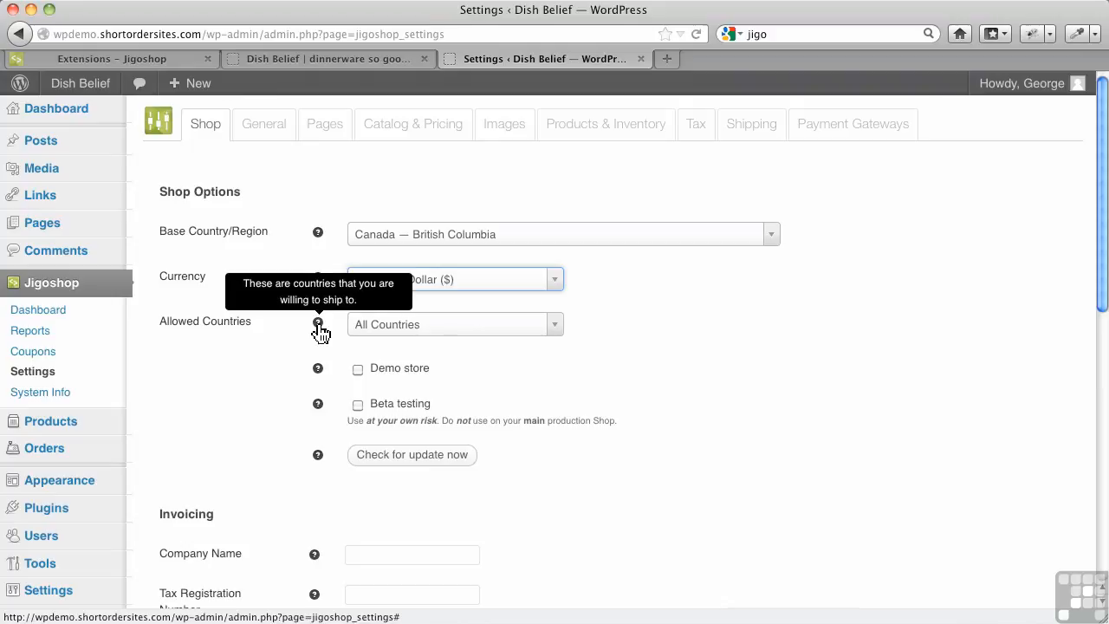
pyautogui.click(451, 332)
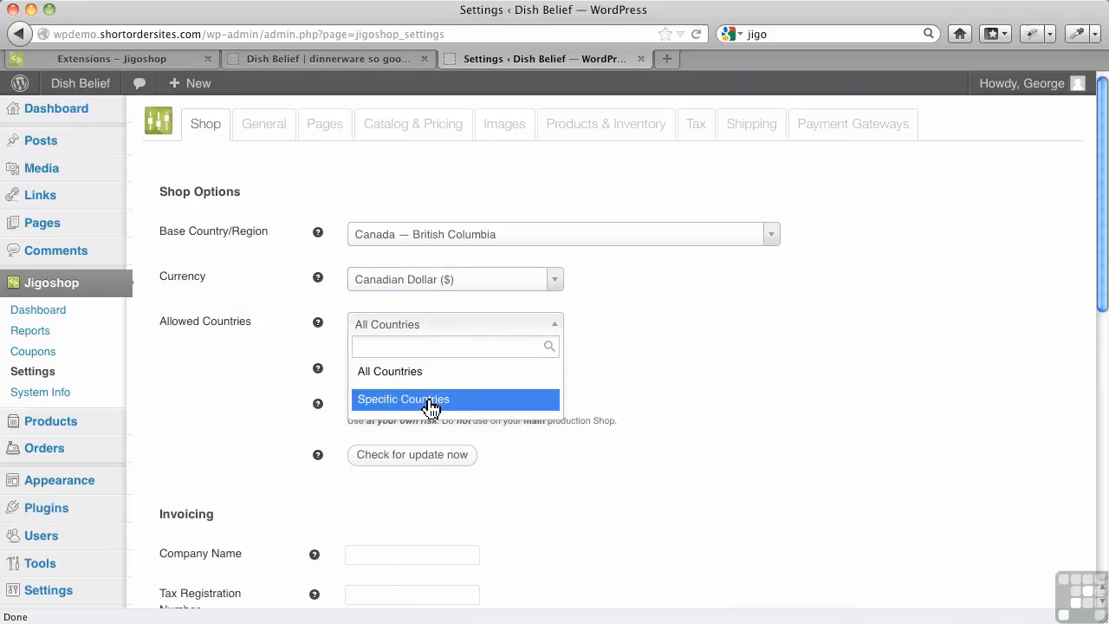
pyautogui.click(432, 400)
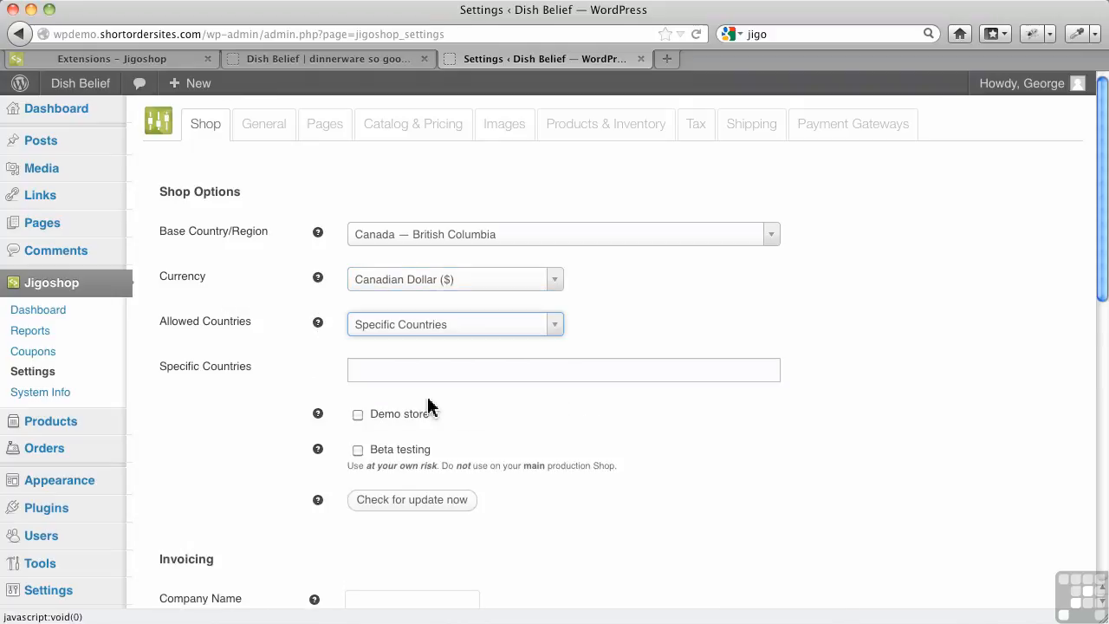
pyautogui.click(385, 367)
pyautogui.scroll(-5, 411, 434)
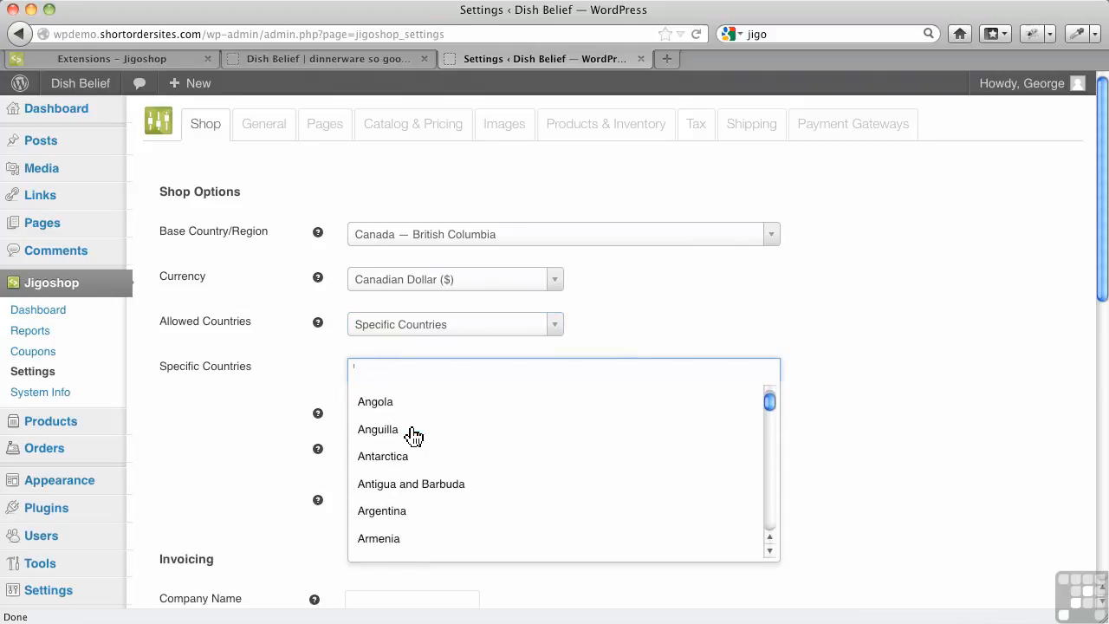
pyautogui.scroll(4, 408, 416)
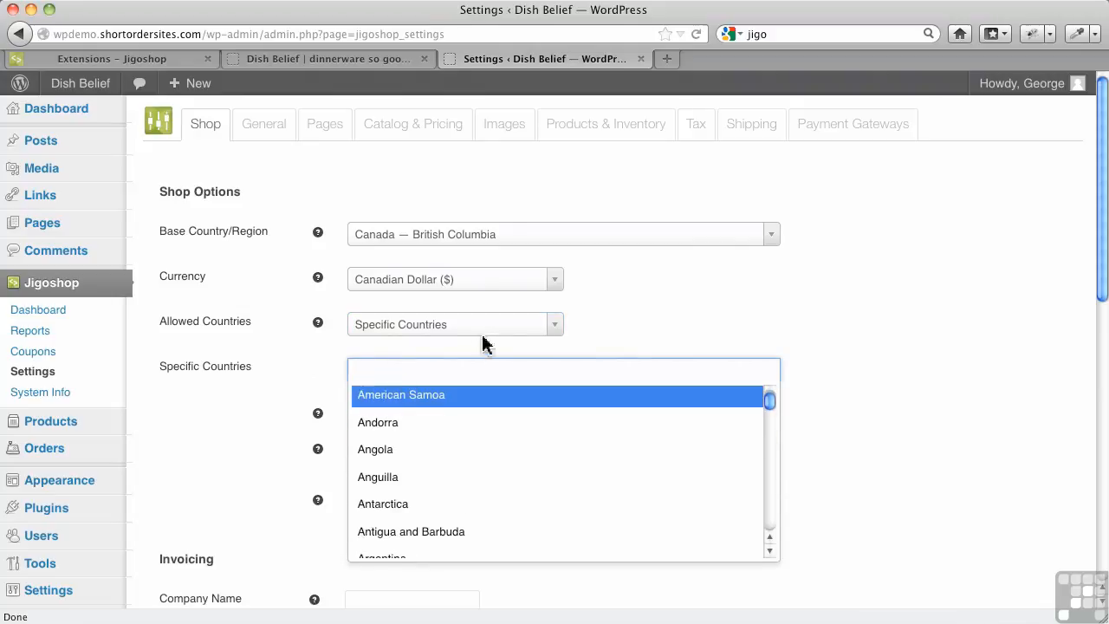
pyautogui.click(328, 350)
pyautogui.click(406, 331)
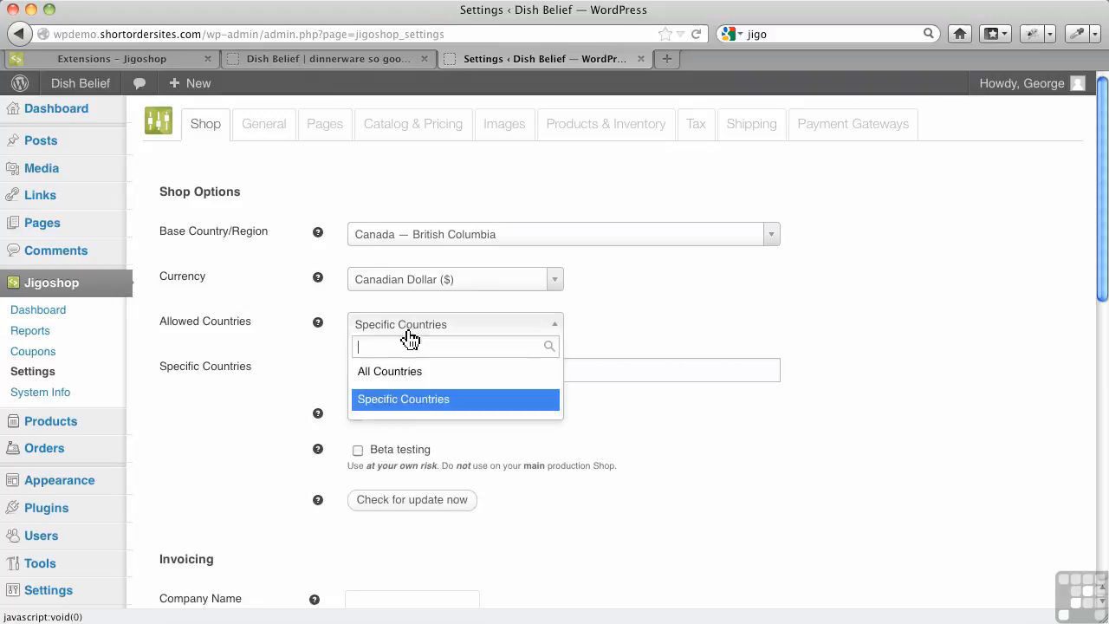
pyautogui.click(398, 372)
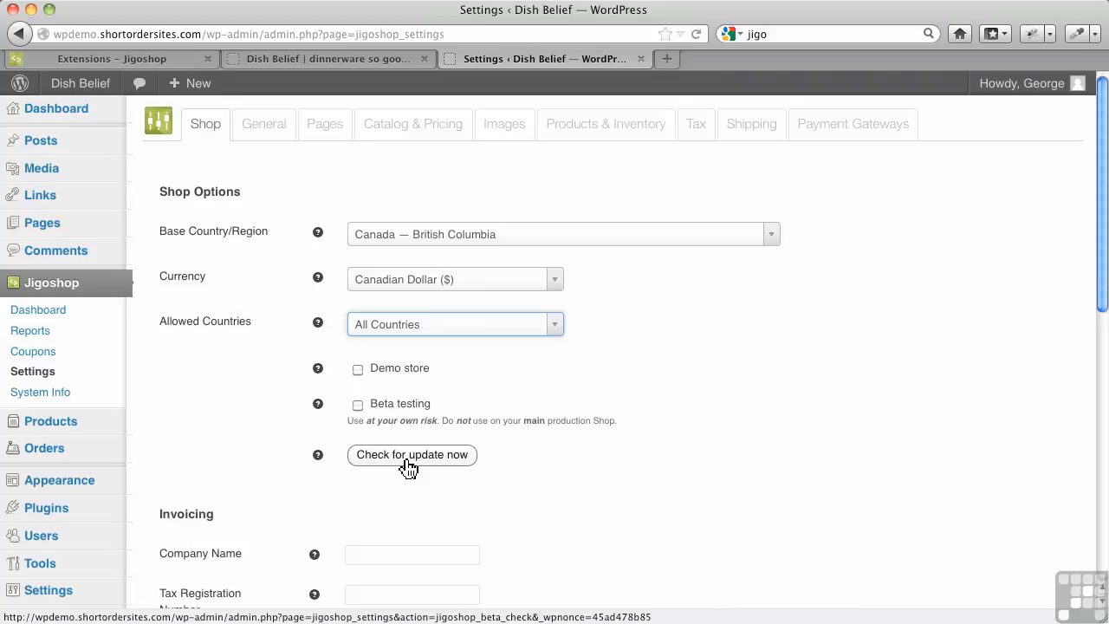
# Enter Dish Belief as the invoicing company name
pyautogui.scroll(-3, 247, 458)
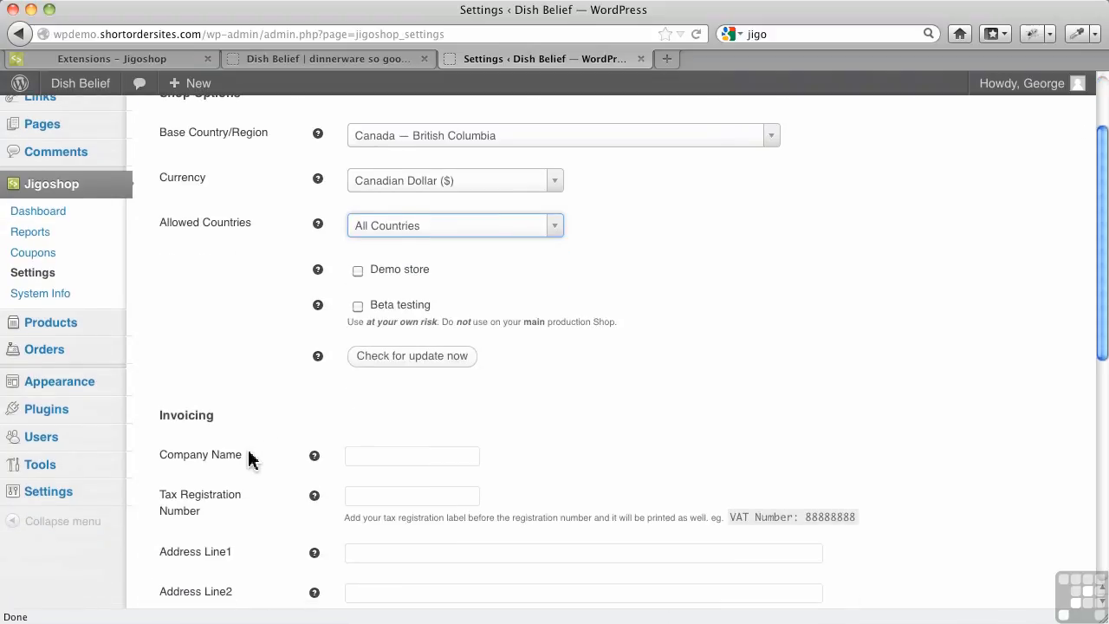
pyautogui.scroll(-5, 250, 448)
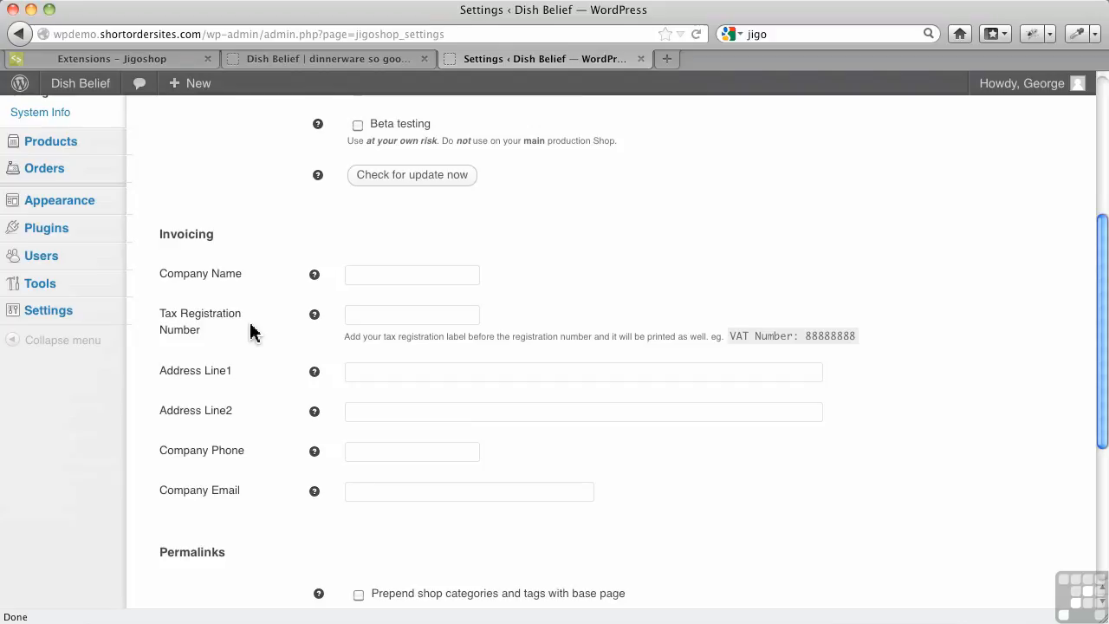
pyautogui.click(373, 273)
pyautogui.write('Dish')
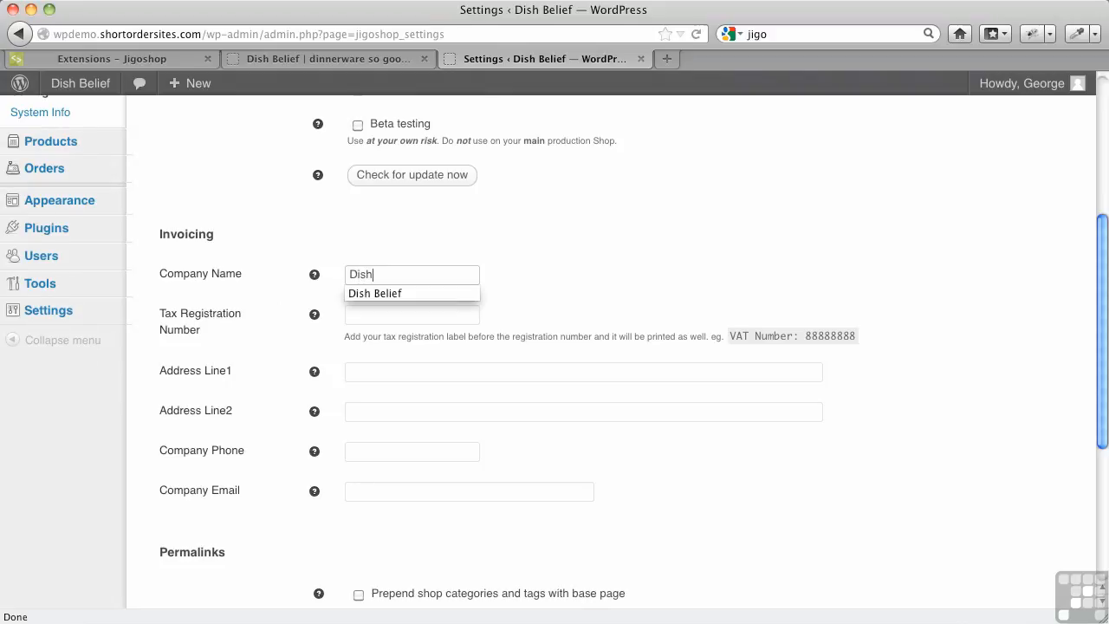
pyautogui.press('Down')
pyautogui.press('Tab')
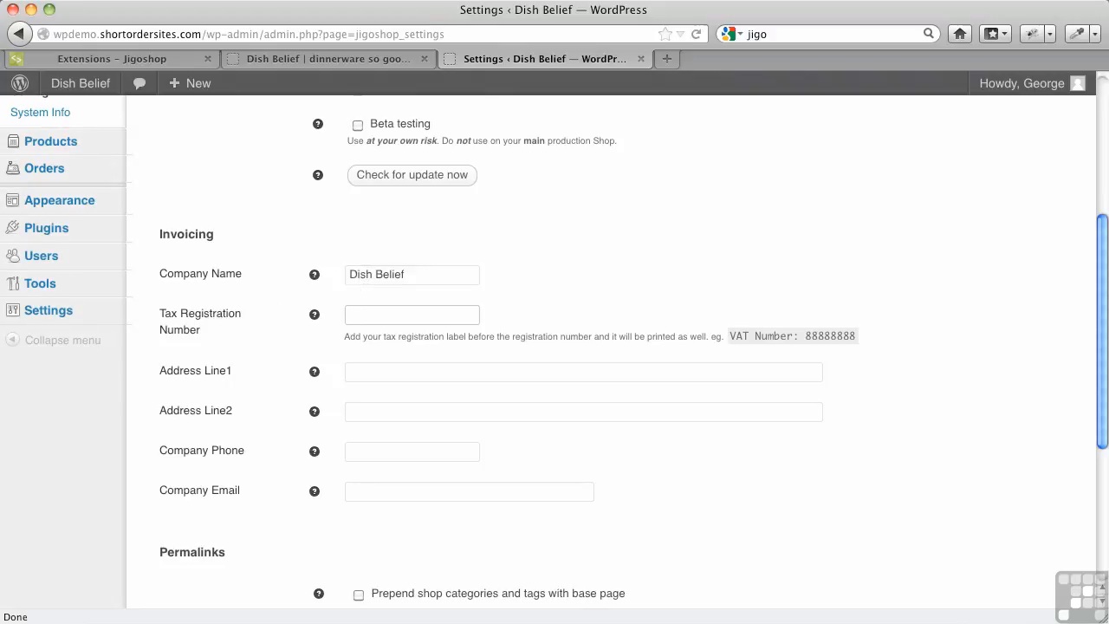
# Enter the company's tax registration number, prefixed with the HST label
pyautogui.write('7')
pyautogui.press('Tab')
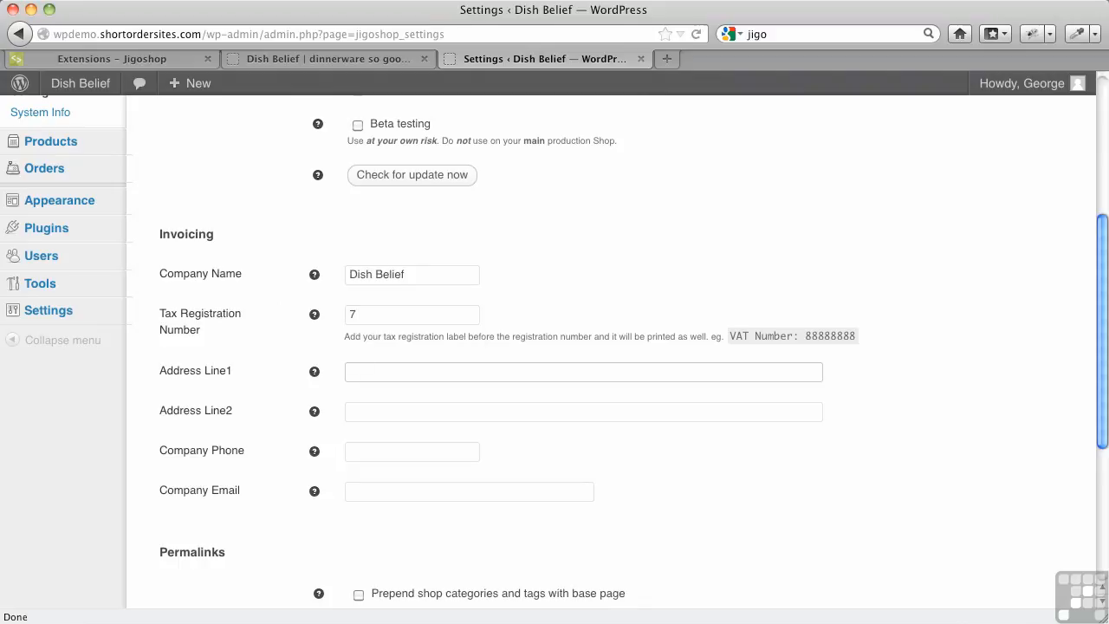
pyautogui.click(438, 314)
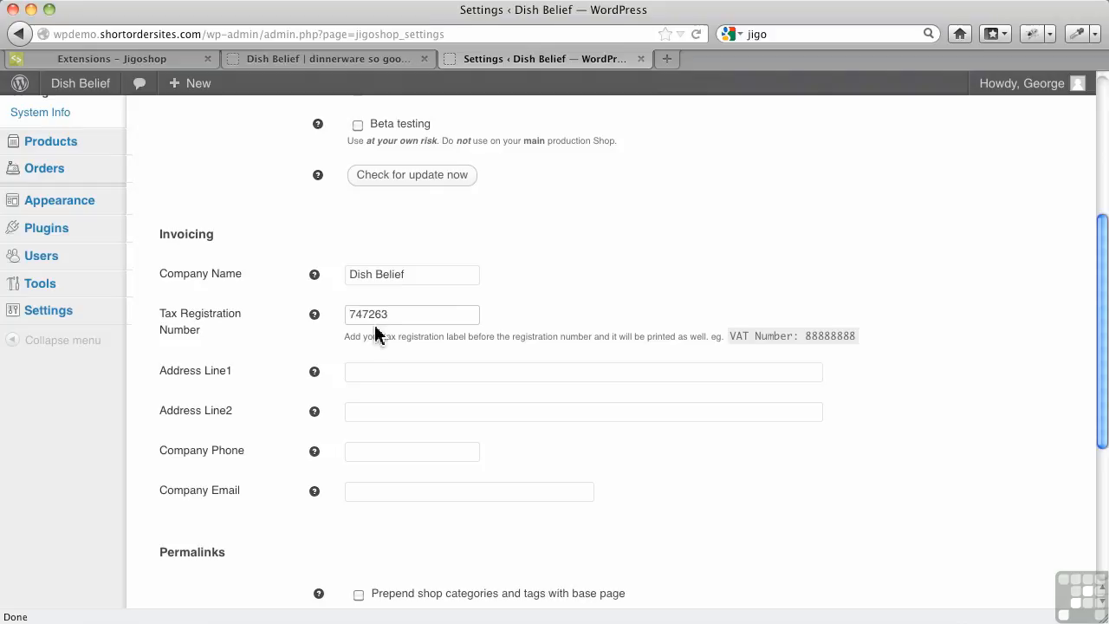
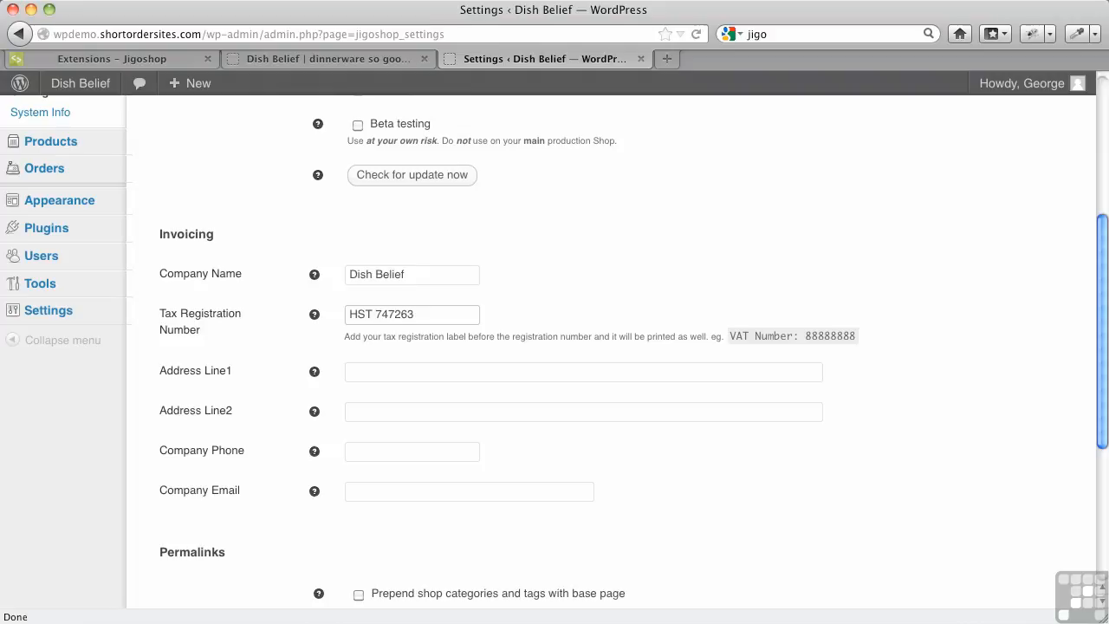
# Fill in the company's street address in Address Line1 and its phone number
pyautogui.doubleClick(376, 369)
pyautogui.click(384, 391)
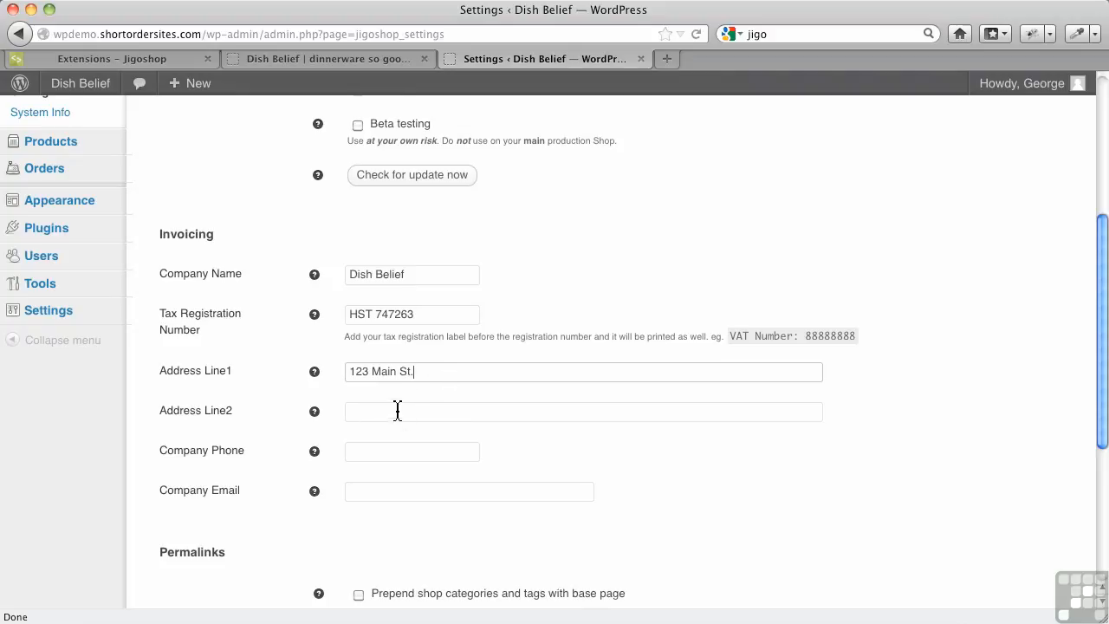
pyautogui.click(371, 457)
pyautogui.write('2')
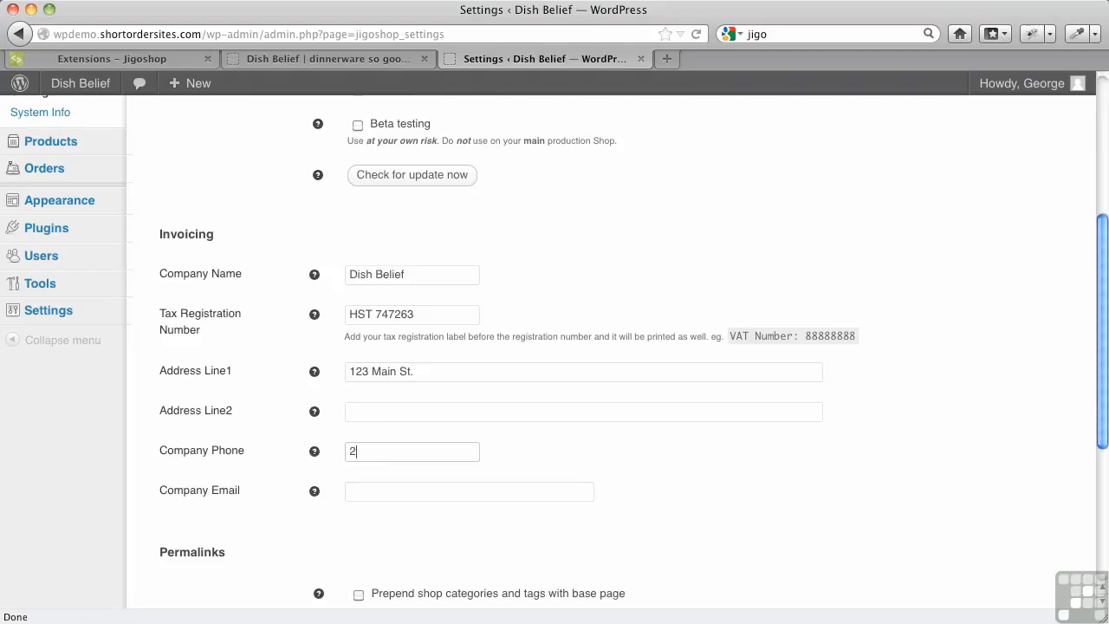
pyautogui.write('50-555-1212')
# Enter the store's customer service e-mail address as the company email
pyautogui.click(361, 492)
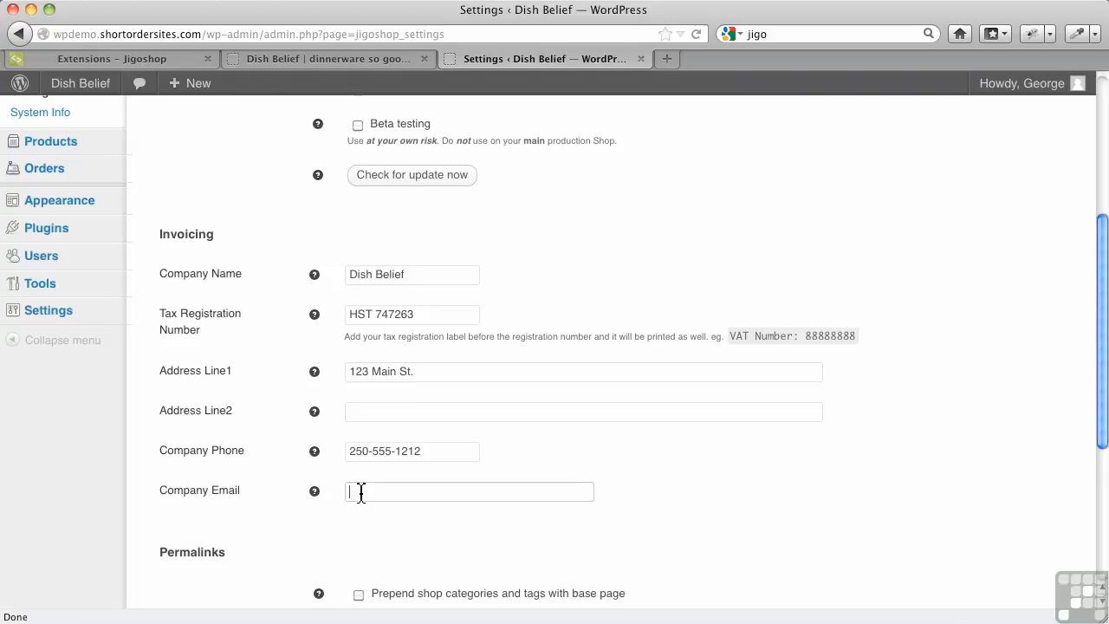
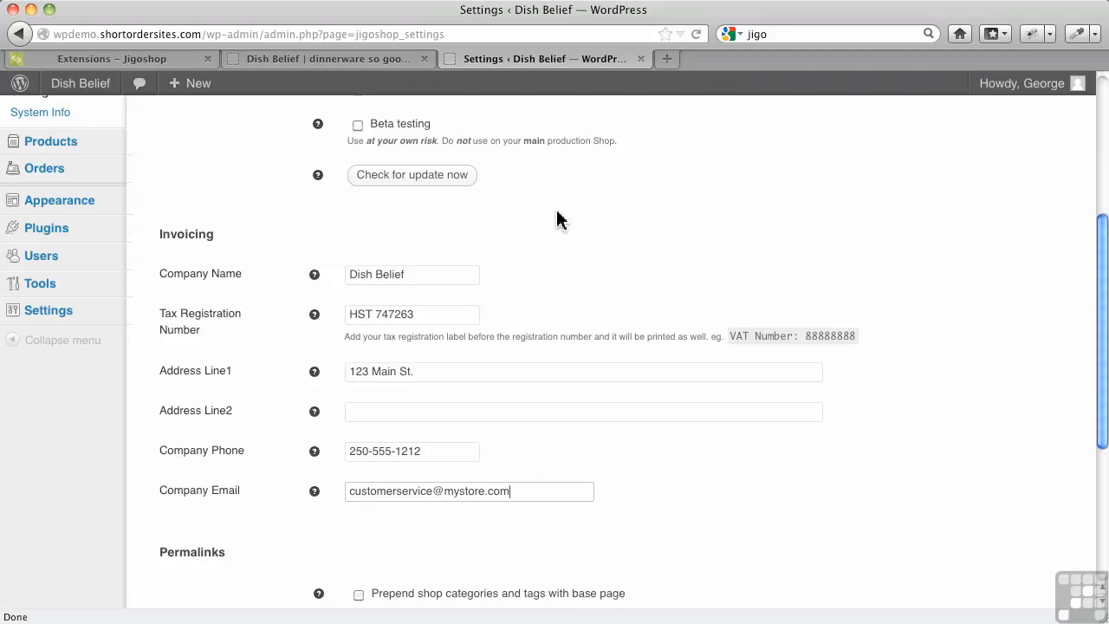
# Save the shop settings changes
pyautogui.scroll(-1, 614, 510)
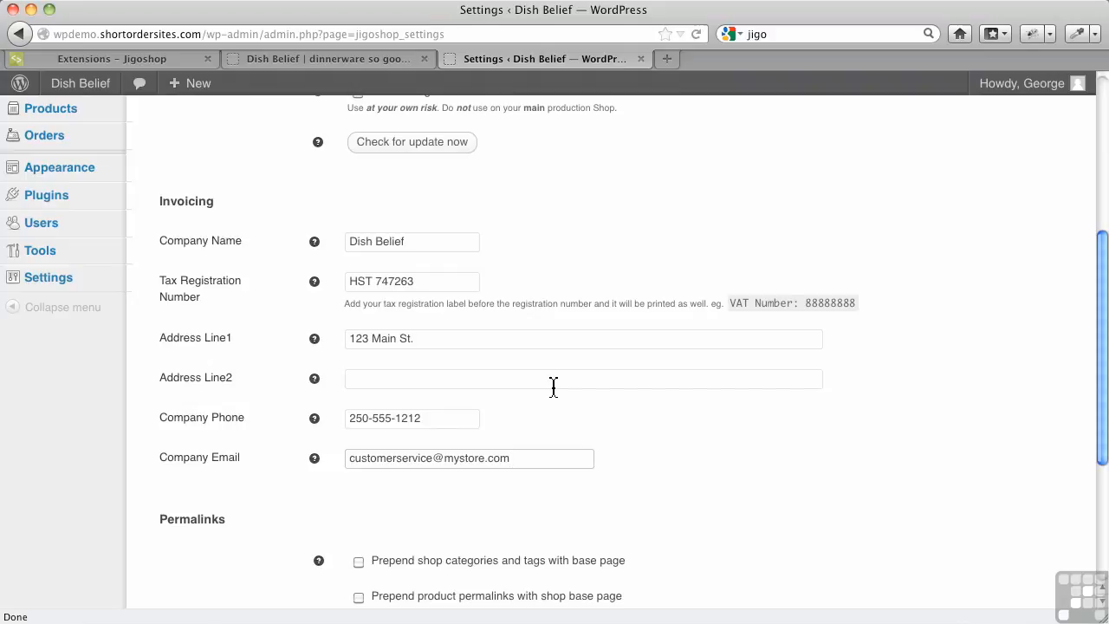
pyautogui.scroll(-5, 618, 391)
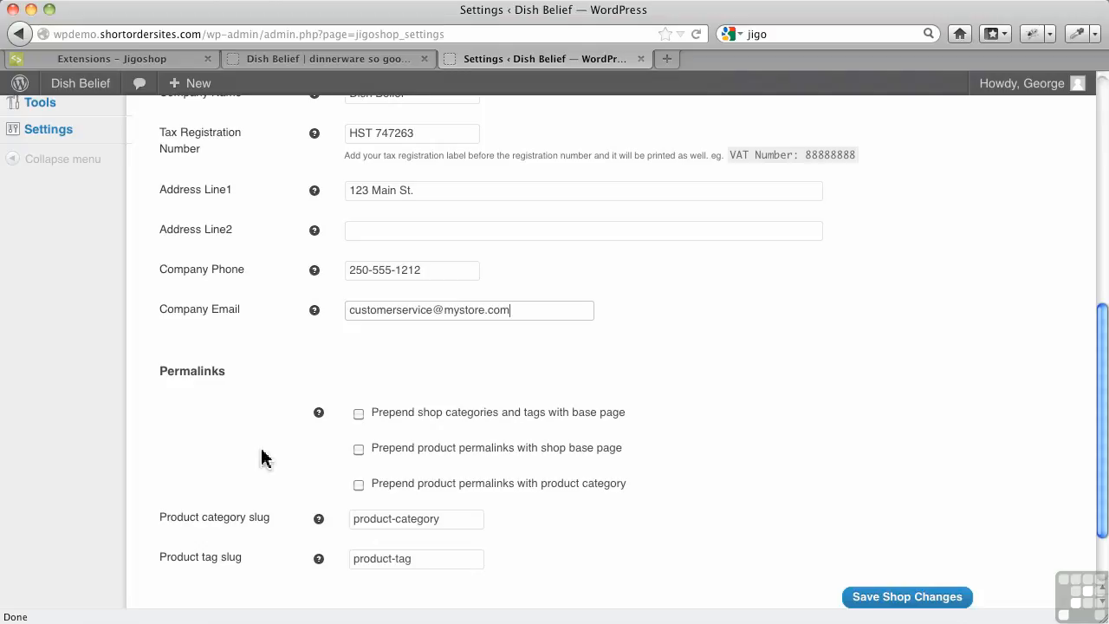
pyautogui.scroll(-2, 682, 466)
pyautogui.click(856, 513)
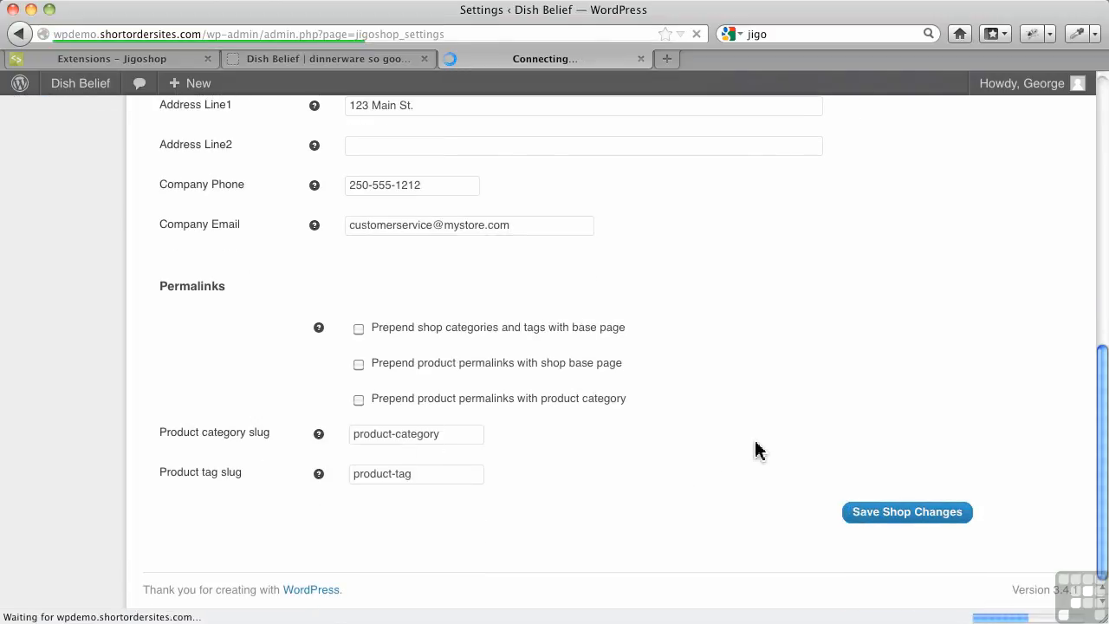